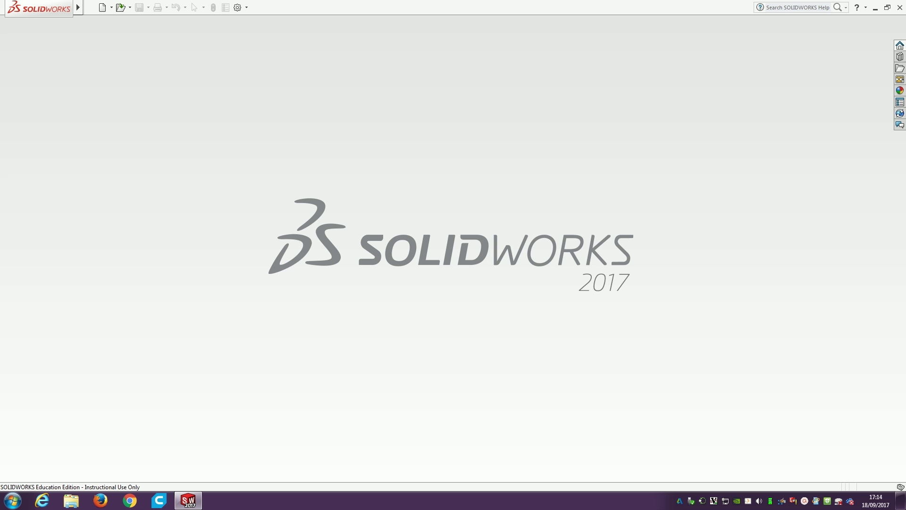
- Create a new part and start an Extruded Boss/Base sketch on the Right Plane
{"action": "left_click", "coordinate": [103, 9]}
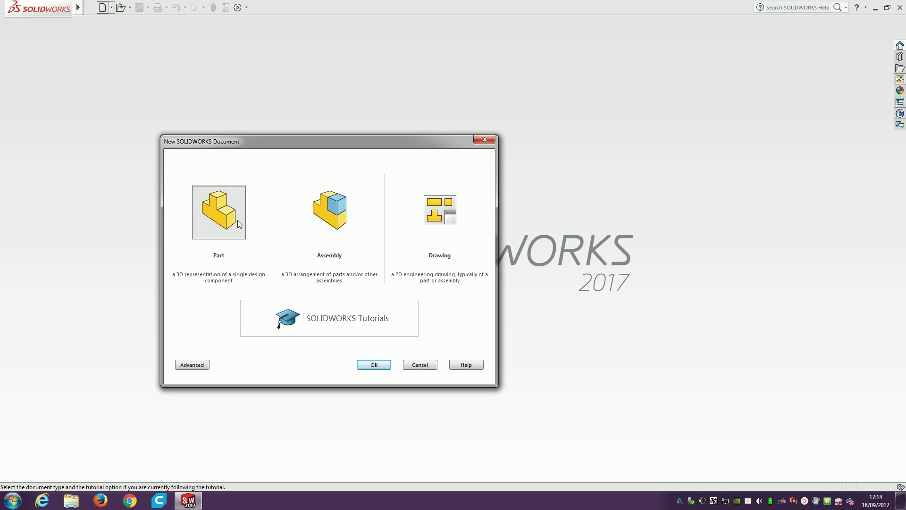
{"action": "left_click", "coordinate": [380, 366]}
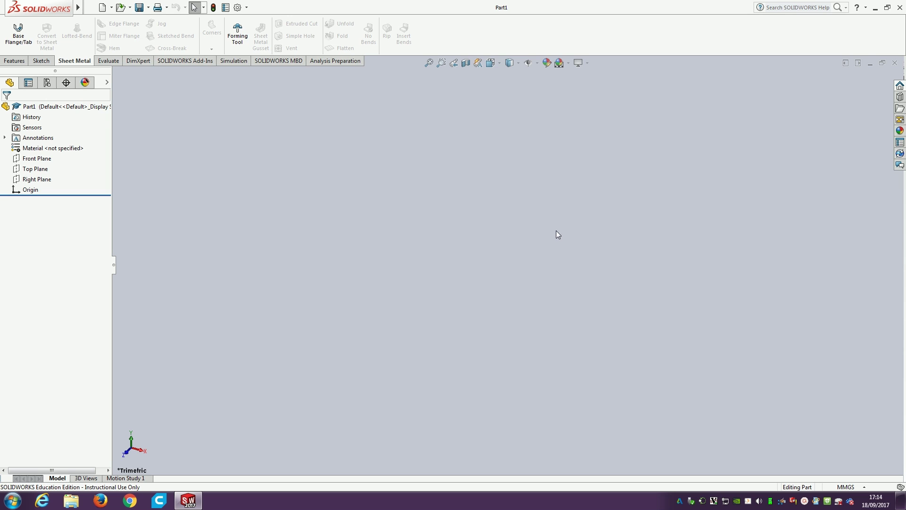
{"action": "left_click", "coordinate": [15, 60]}
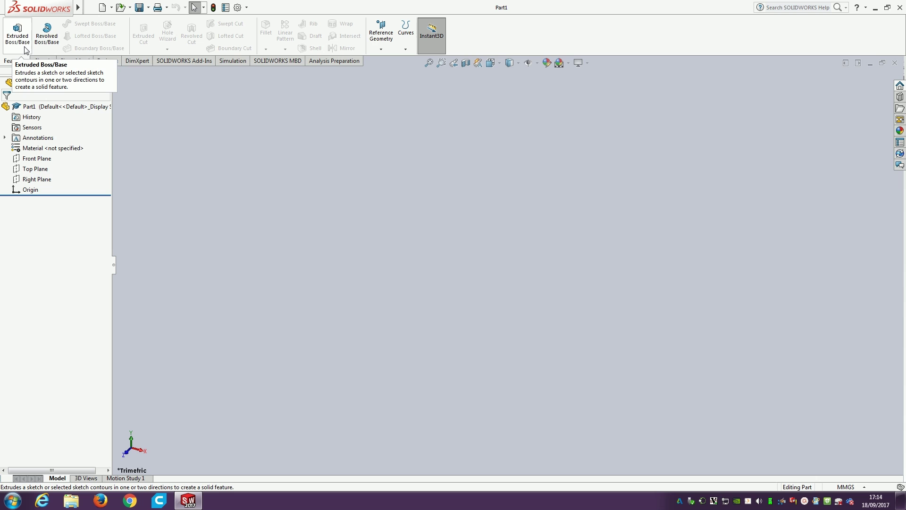
{"action": "left_click", "coordinate": [22, 32]}
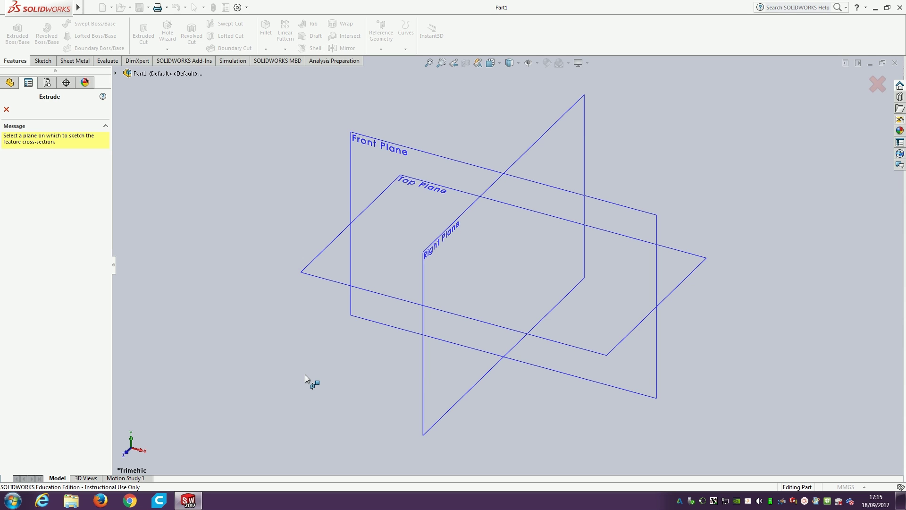
{"action": "left_click", "coordinate": [437, 268]}
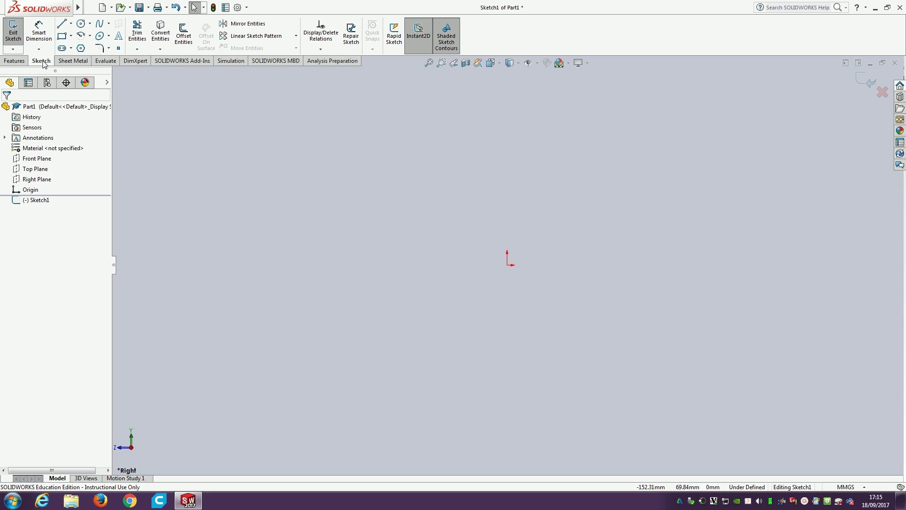
- Sketch a corner rectangle of about 122 by 82 mm around the origin and delete it again
{"action": "left_click", "coordinate": [63, 38]}
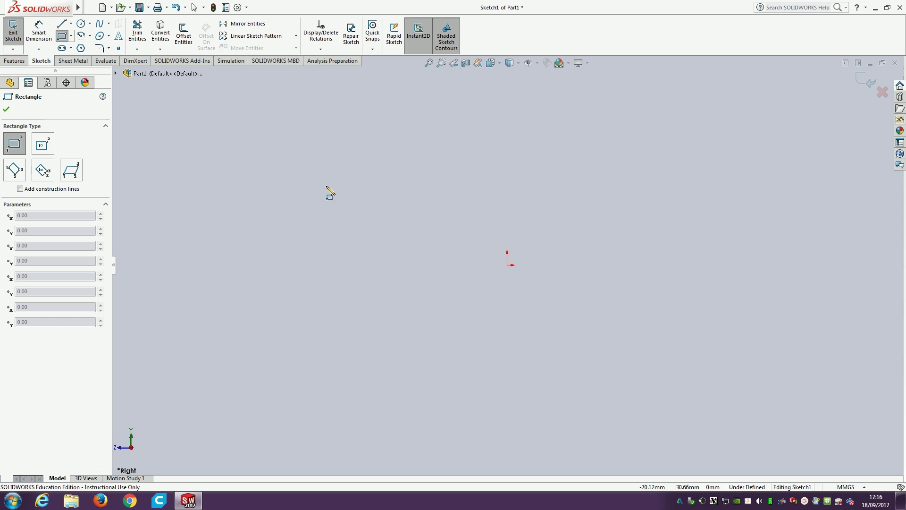
{"action": "mouse_move", "coordinate": [356, 152]}
{"action": "left_mouse_down"}
{"action": "mouse_move", "coordinate": [514, 227]}
{"action": "mouse_move", "coordinate": [672, 362]}
{"action": "left_mouse_up"}
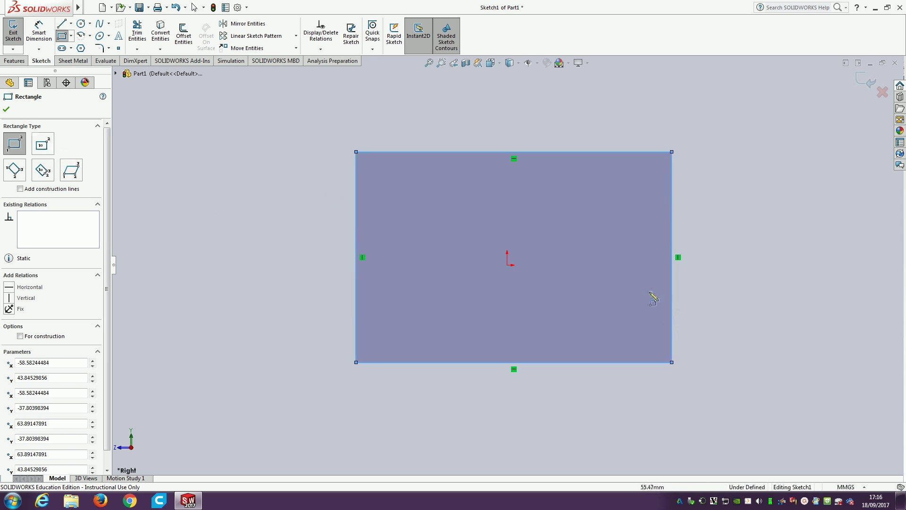
{"action": "key", "text": "Escape"}
{"action": "left_click_drag", "start_coordinate": [715, 112], "coordinate": [211, 427]}
{"action": "key", "text": "Delete"}
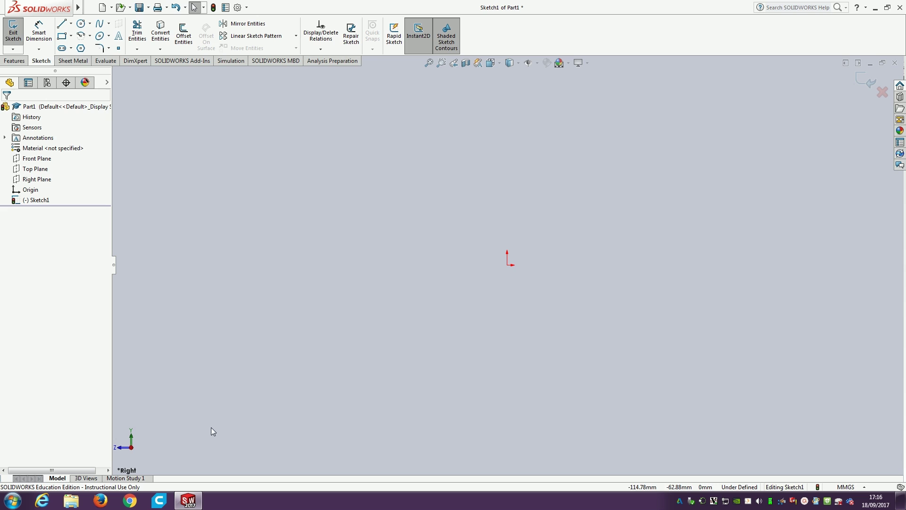
- Sketch a center rectangle of about 145 by 80 mm centred on the origin
{"action": "left_click", "coordinate": [62, 36]}
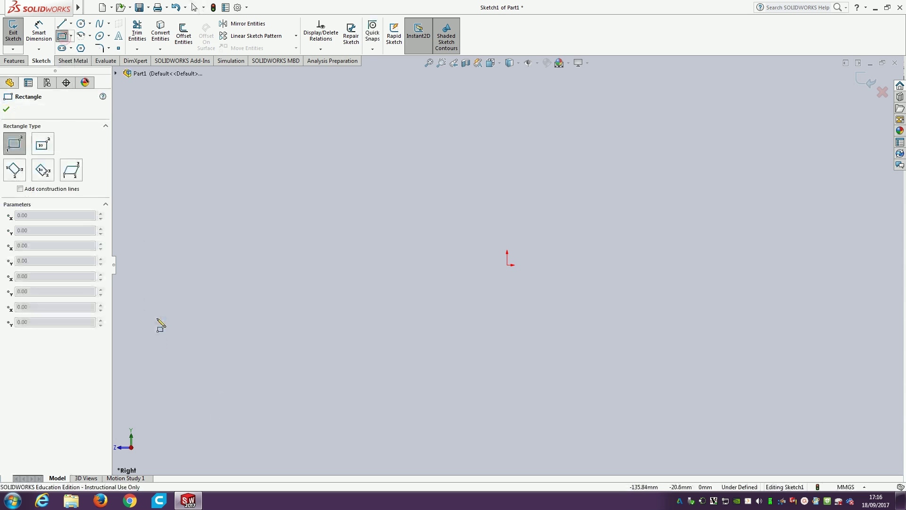
{"action": "left_click", "coordinate": [43, 146]}
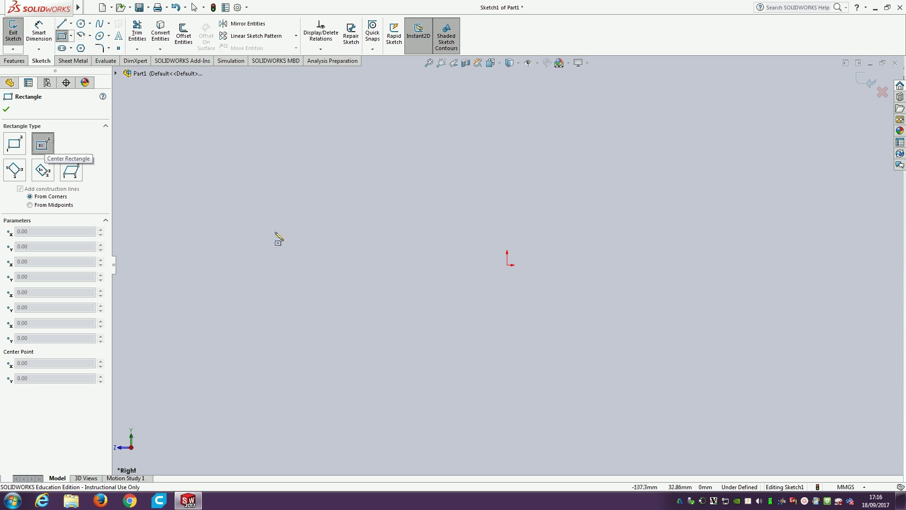
{"action": "left_click", "coordinate": [508, 265]}
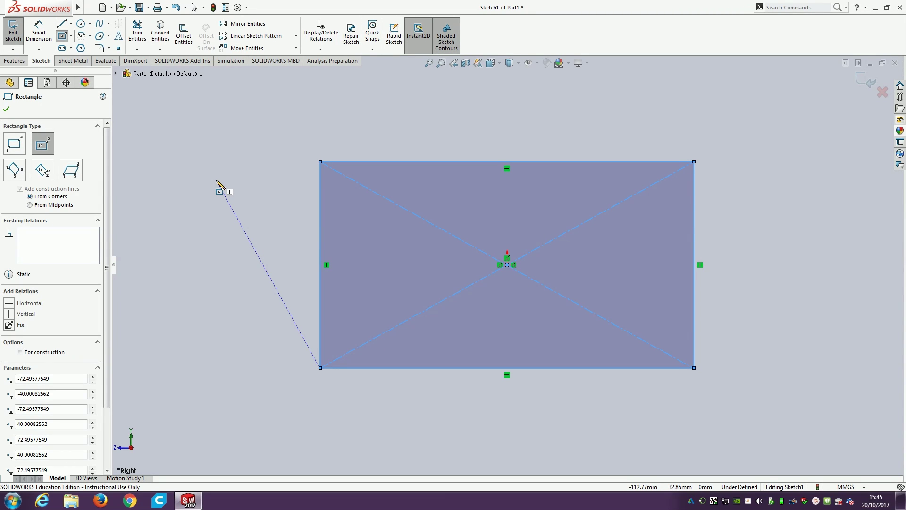
- Dimension the rectangle's upper horizontal edge to a length of 100 mm
{"action": "left_click", "coordinate": [39, 34]}
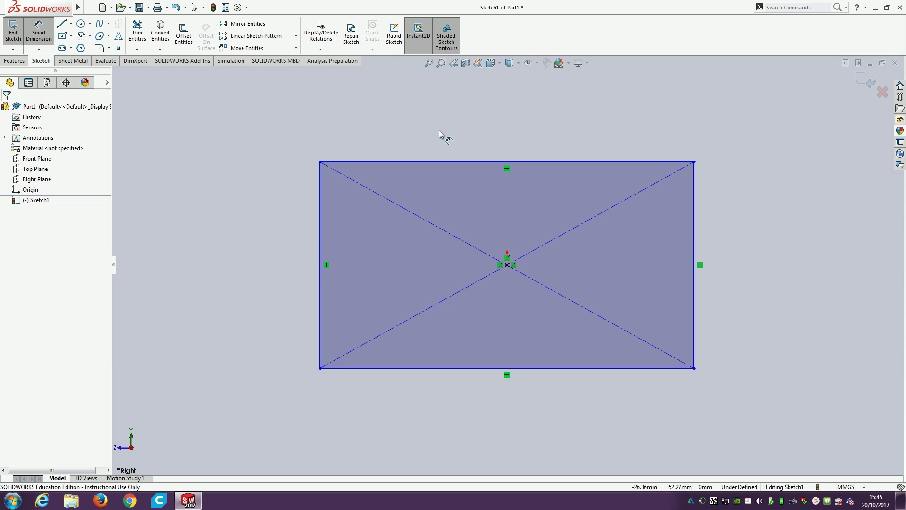
{"action": "left_click", "coordinate": [35, 33]}
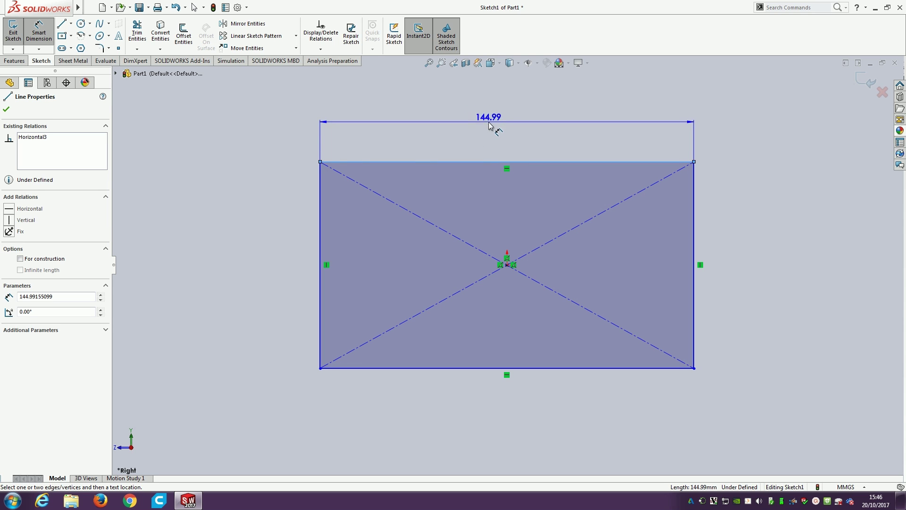
{"action": "left_click", "coordinate": [489, 125]}
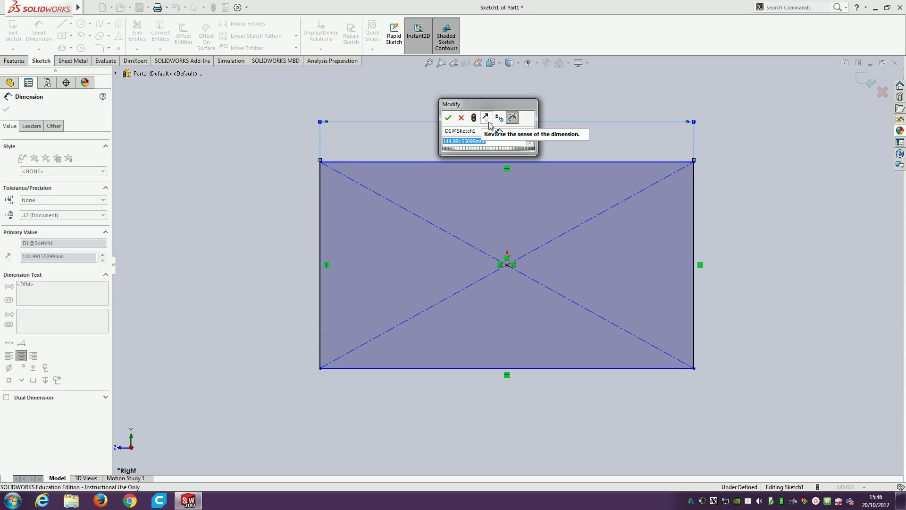
{"action": "type", "text": "100"}
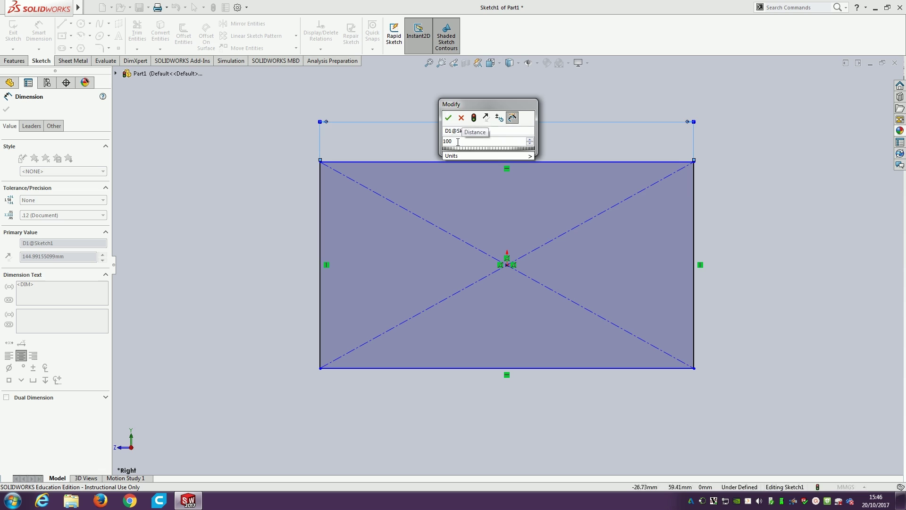
{"action": "left_click", "coordinate": [465, 159]}
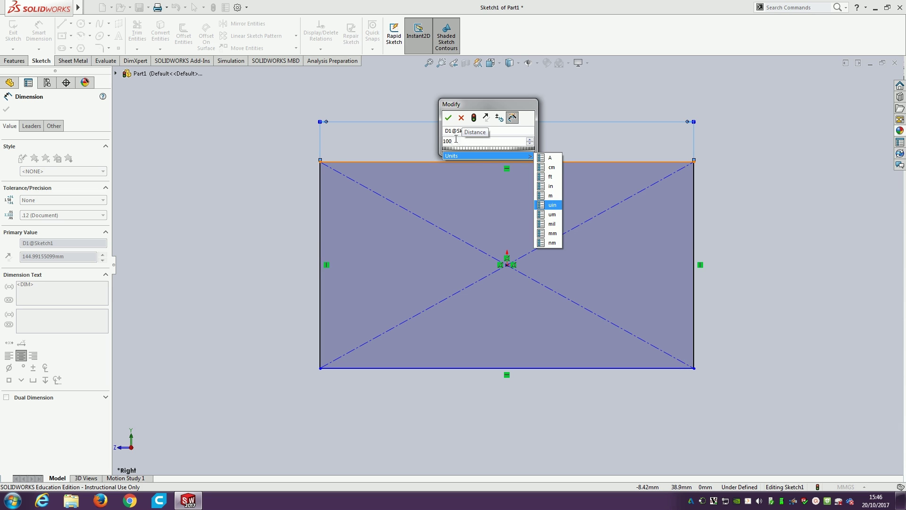
{"action": "left_click", "coordinate": [448, 118]}
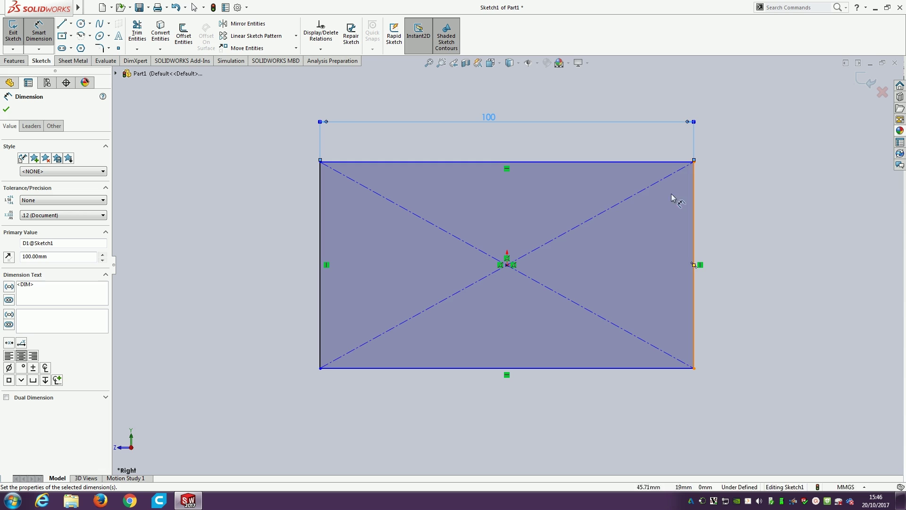
- Dimension the distance between the rectangle's upper and lower edges to 50 mm
{"action": "left_click", "coordinate": [653, 164]}
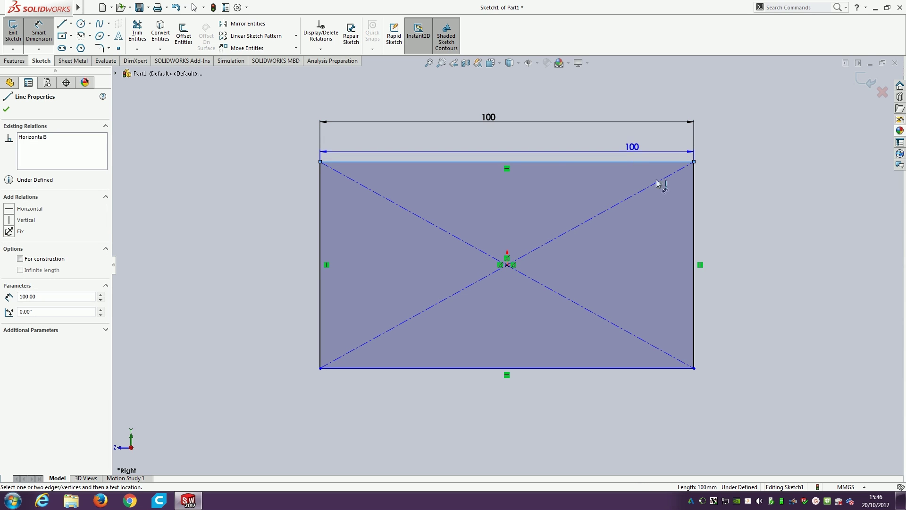
{"action": "left_click", "coordinate": [655, 369]}
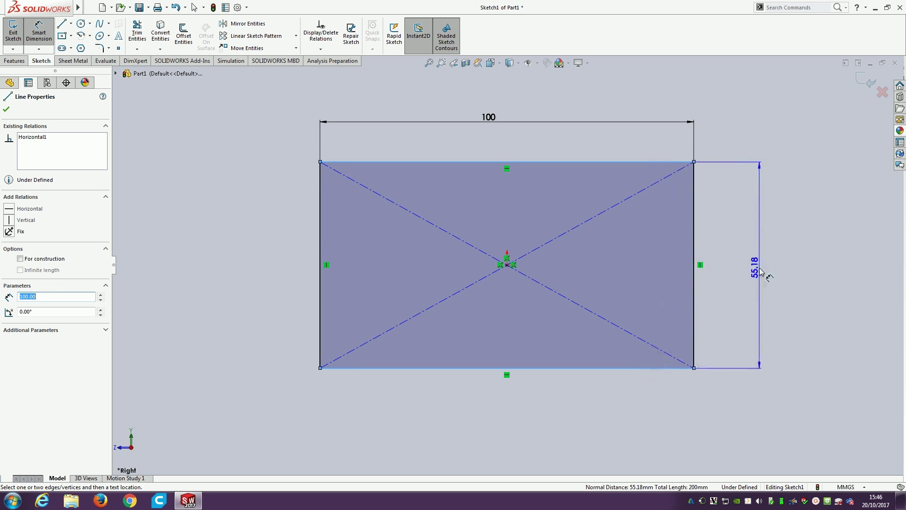
{"action": "left_click", "coordinate": [760, 270]}
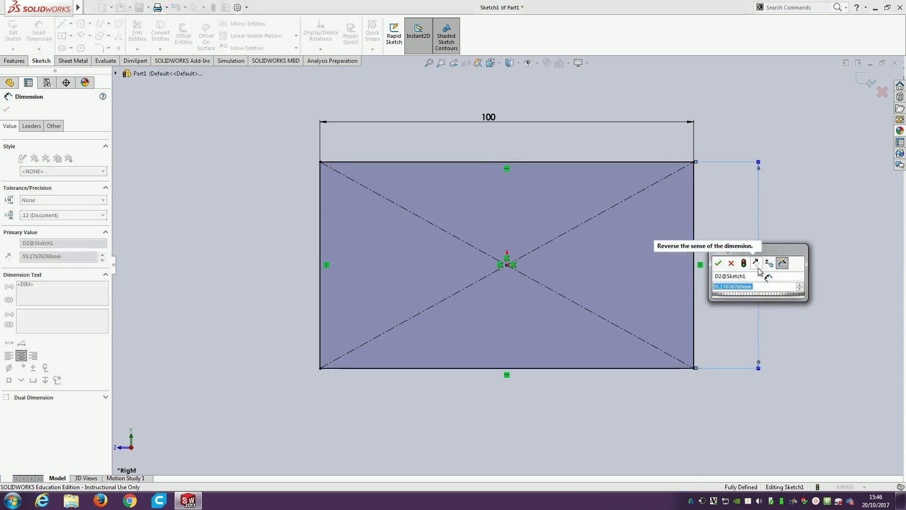
{"action": "type", "text": "50"}
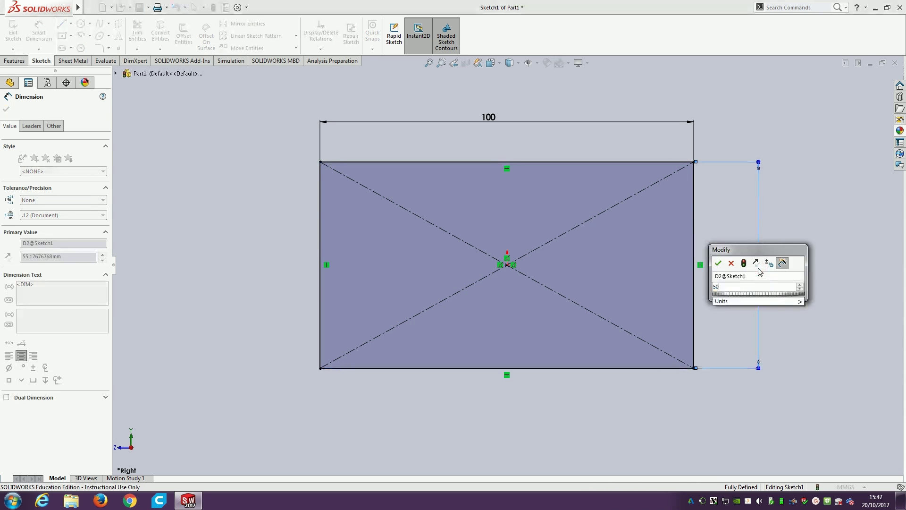
{"action": "left_click", "coordinate": [717, 263]}
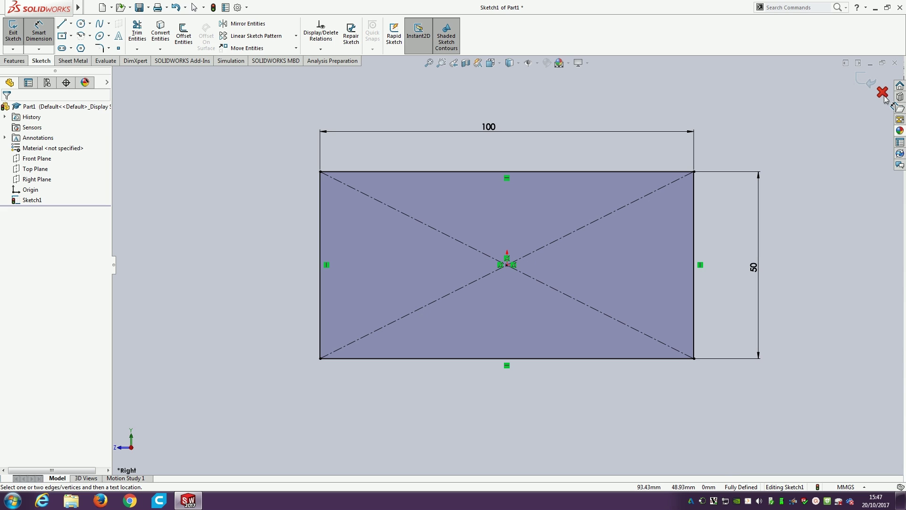
- Finish the sketch and extrude the rectangle to a depth of 20 mm with the Mid Plane end condition
{"action": "left_click", "coordinate": [860, 83]}
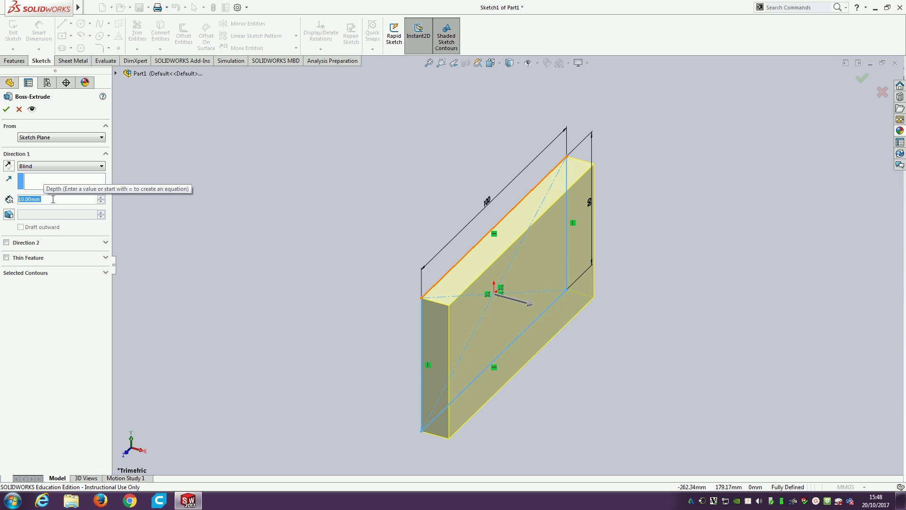
{"action": "type", "text": "20"}
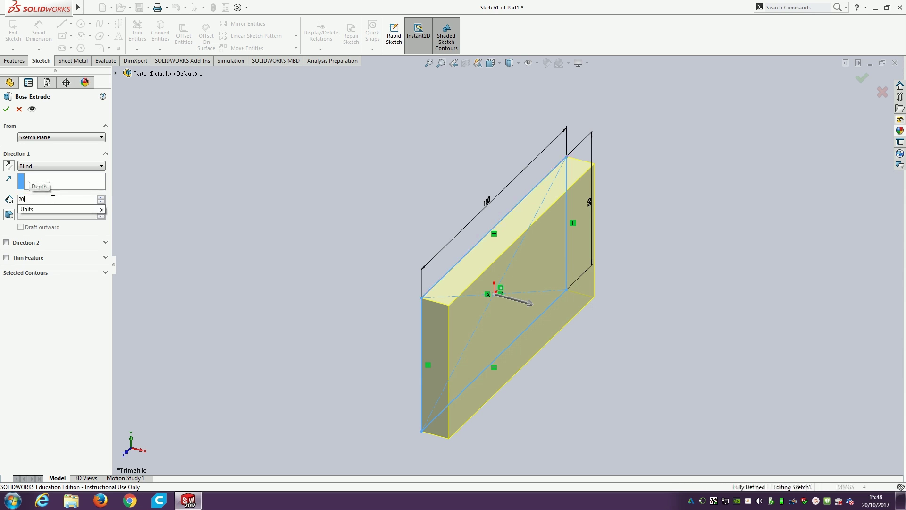
{"action": "left_click", "coordinate": [81, 184]}
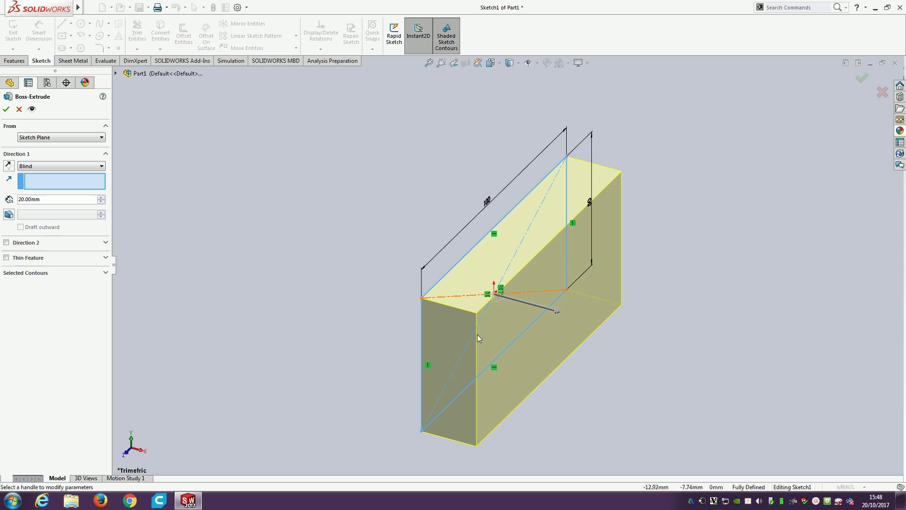
{"action": "middle_click_drag", "start_coordinate": [502, 324], "coordinate": [323, 264]}
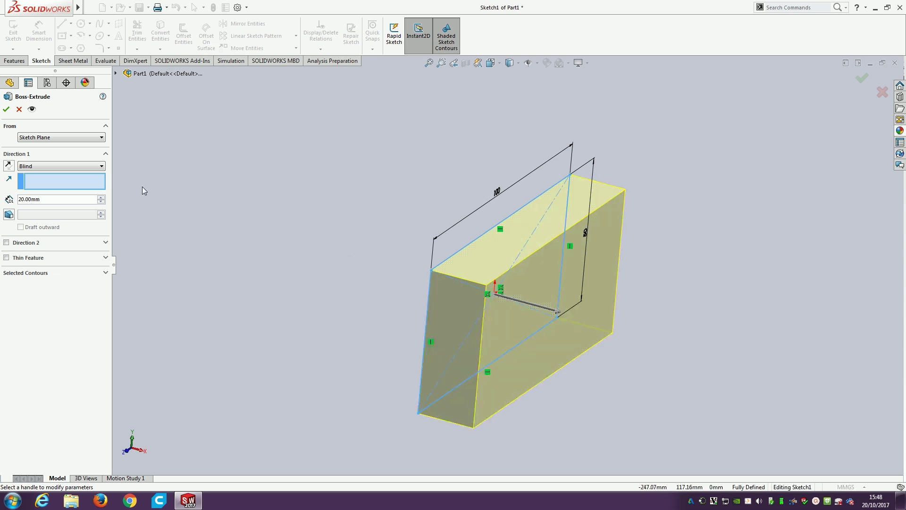
{"action": "left_click", "coordinate": [69, 166]}
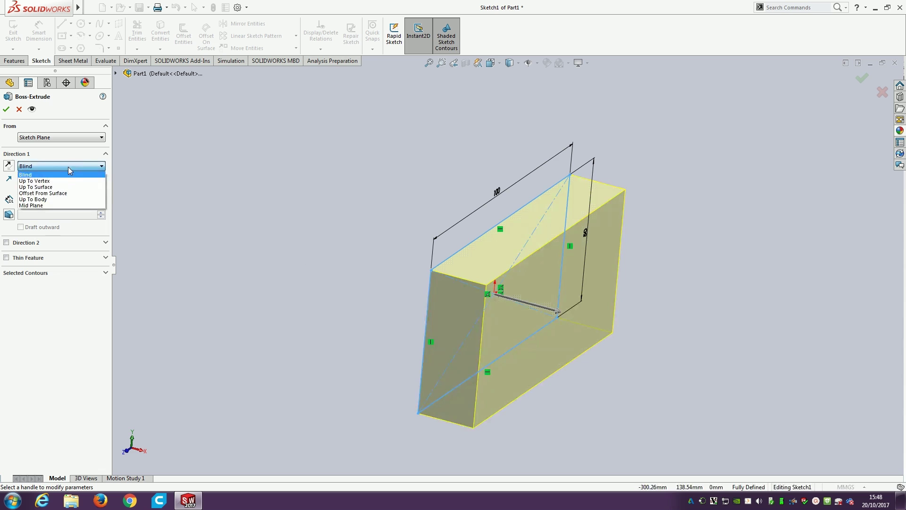
{"action": "left_click", "coordinate": [60, 206]}
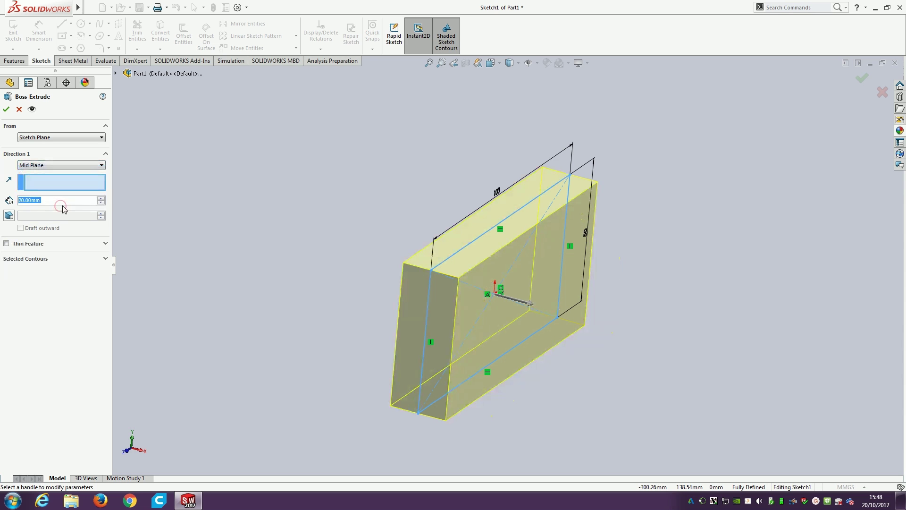
{"action": "middle_click_drag", "start_coordinate": [285, 287], "coordinate": [269, 273]}
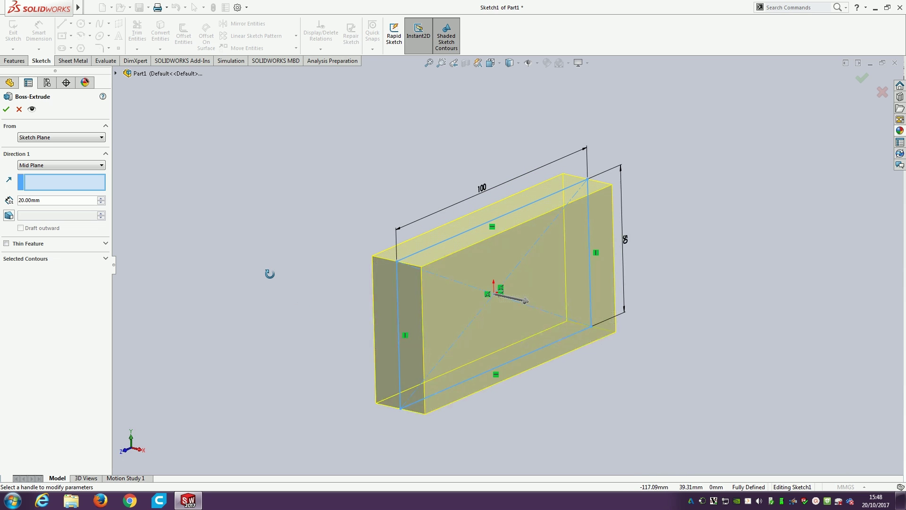
{"action": "left_click", "coordinate": [6, 110]}
{"action": "left_click", "coordinate": [280, 284]}
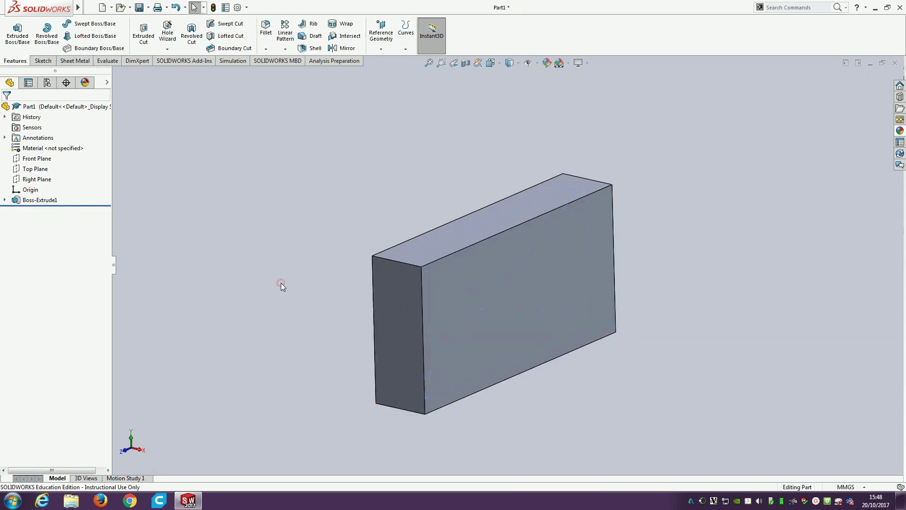
- Highlight the origin to check its position within the extruded block, then clear the selection
{"action": "middle_click_drag", "start_coordinate": [281, 282], "coordinate": [311, 330]}
{"action": "left_click", "coordinate": [34, 189]}
{"action": "middle_click_drag", "start_coordinate": [254, 292], "coordinate": [212, 275]}
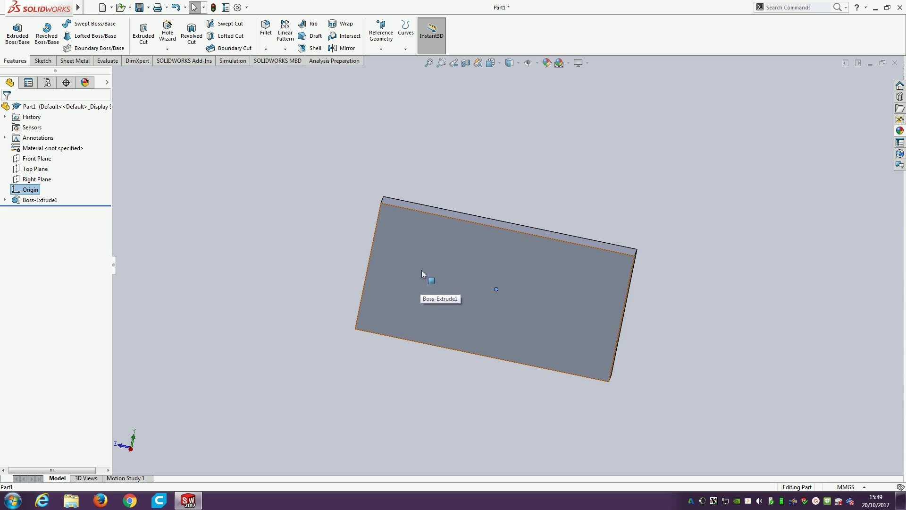
{"action": "left_click", "coordinate": [327, 203]}
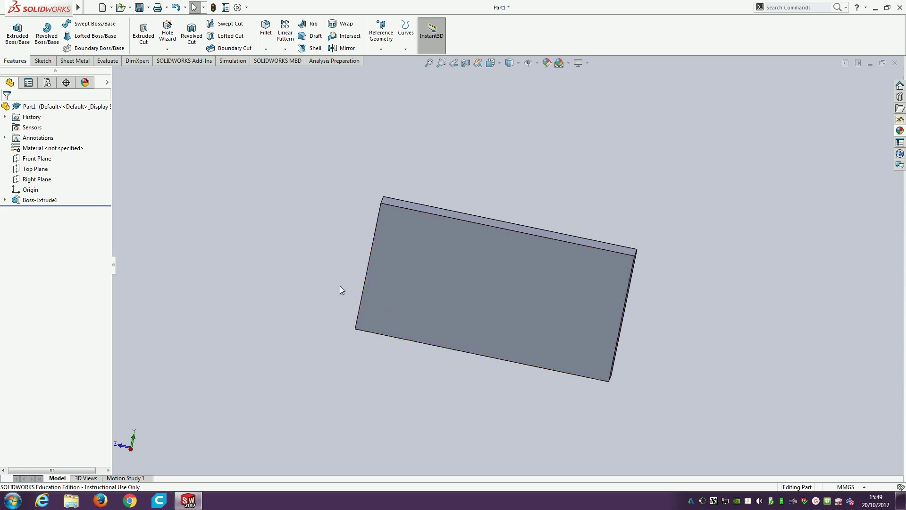
- Start an extruded boss on the block's large face and sketch a corner rectangle about 14 x 11 mm near its left end
{"action": "left_click", "coordinate": [17, 43]}
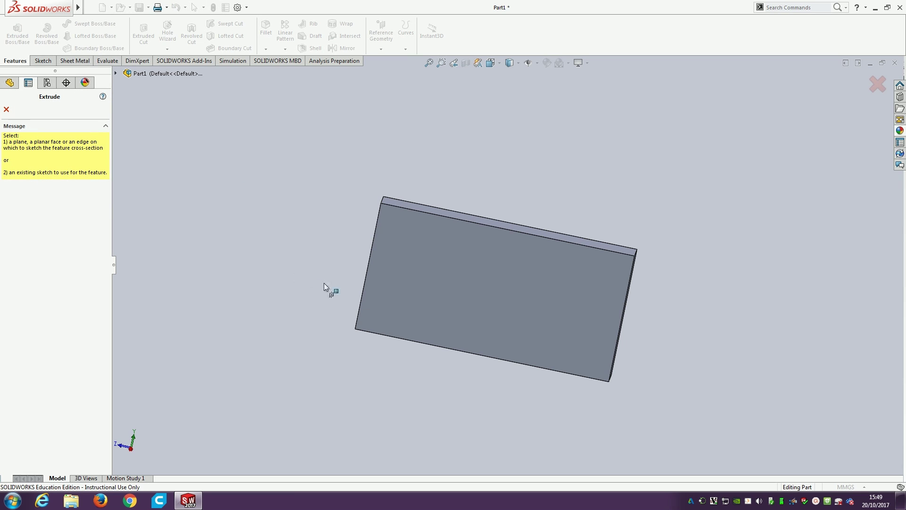
{"action": "left_click", "coordinate": [429, 256]}
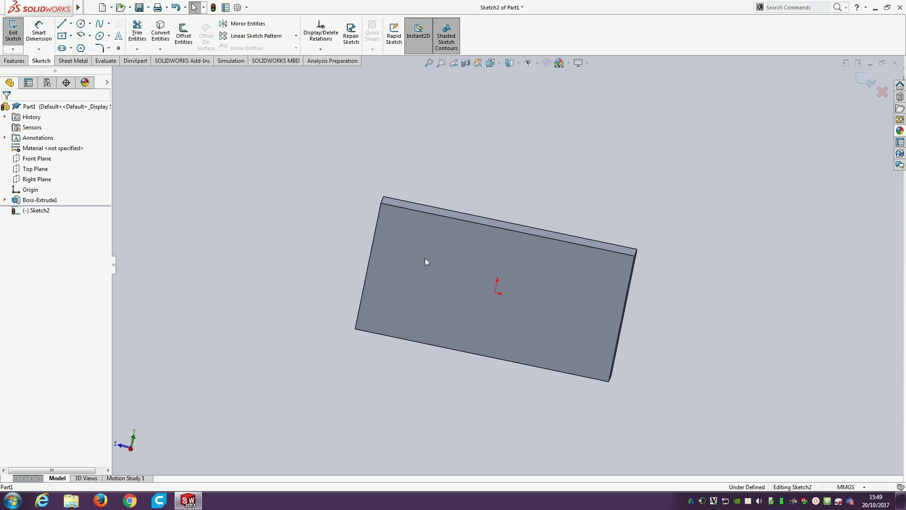
{"action": "left_click", "coordinate": [70, 36]}
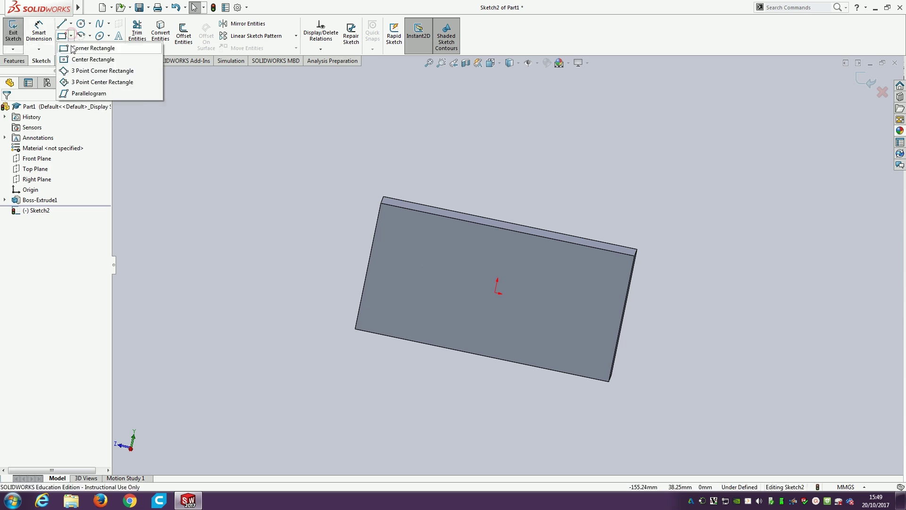
{"action": "left_click", "coordinate": [73, 48]}
{"action": "left_click", "coordinate": [383, 270]}
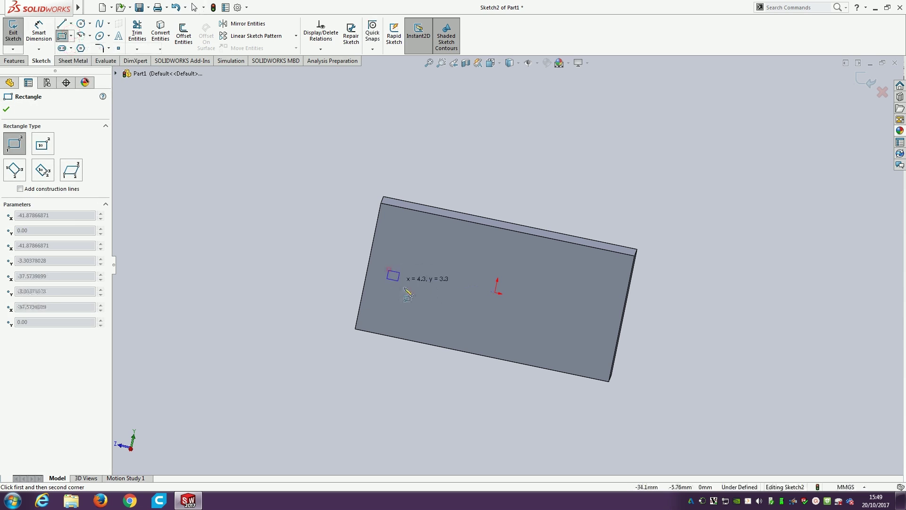
{"action": "left_click", "coordinate": [419, 306]}
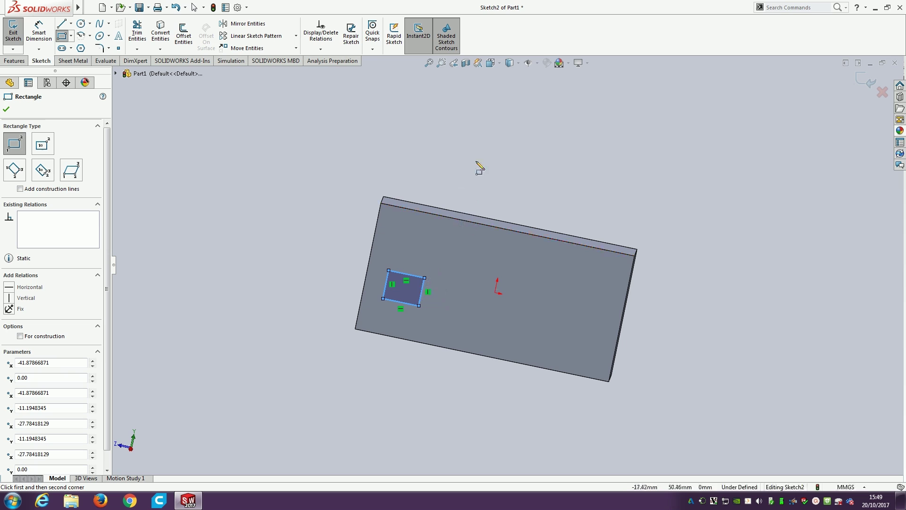
- View the sketch plane face-on and dimension the small rectangle's right vertical edge to 20 mm
{"action": "left_click", "coordinate": [501, 65]}
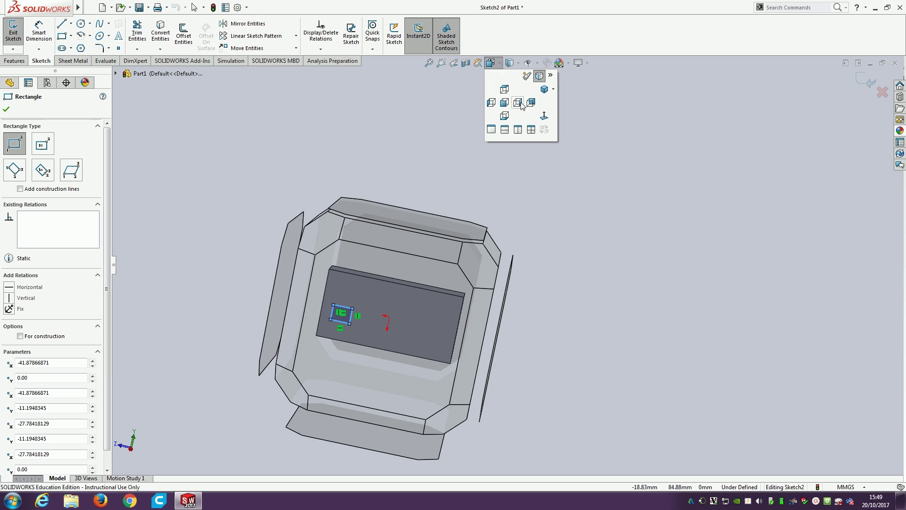
{"action": "left_click", "coordinate": [545, 117]}
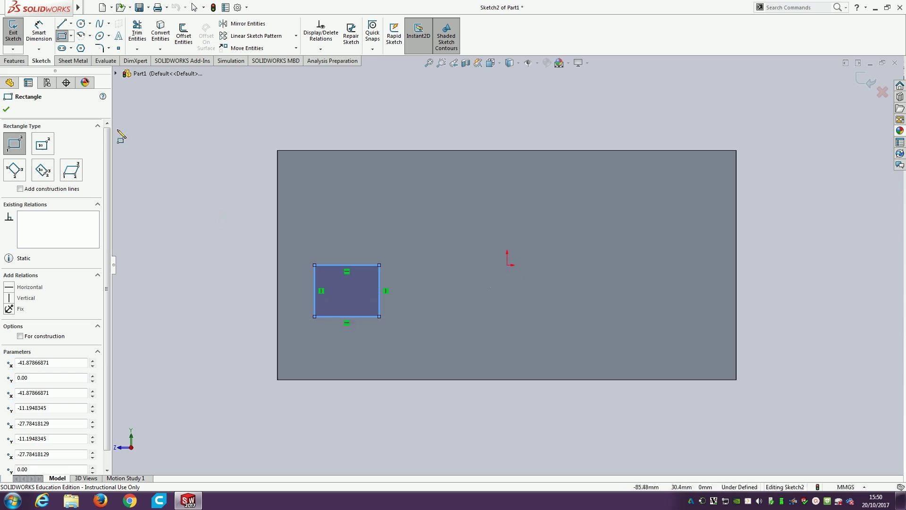
{"action": "left_click", "coordinate": [39, 27]}
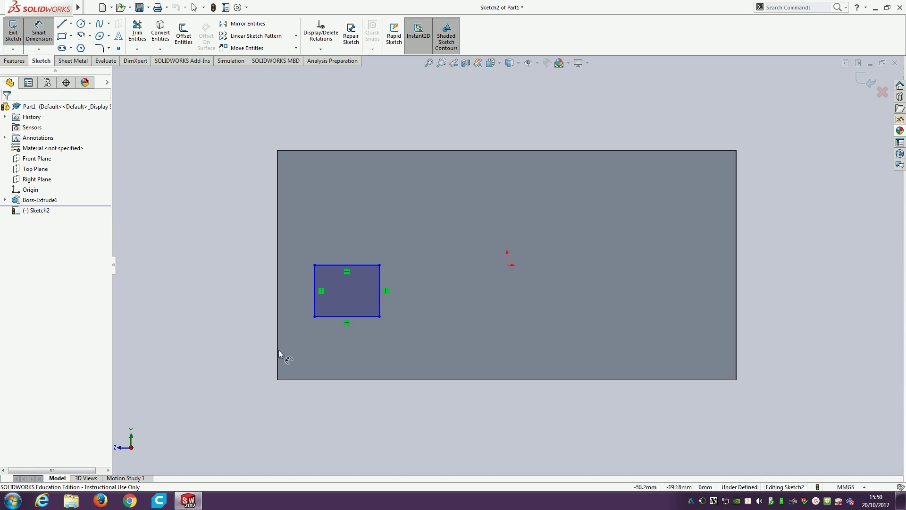
{"action": "left_click", "coordinate": [379, 286]}
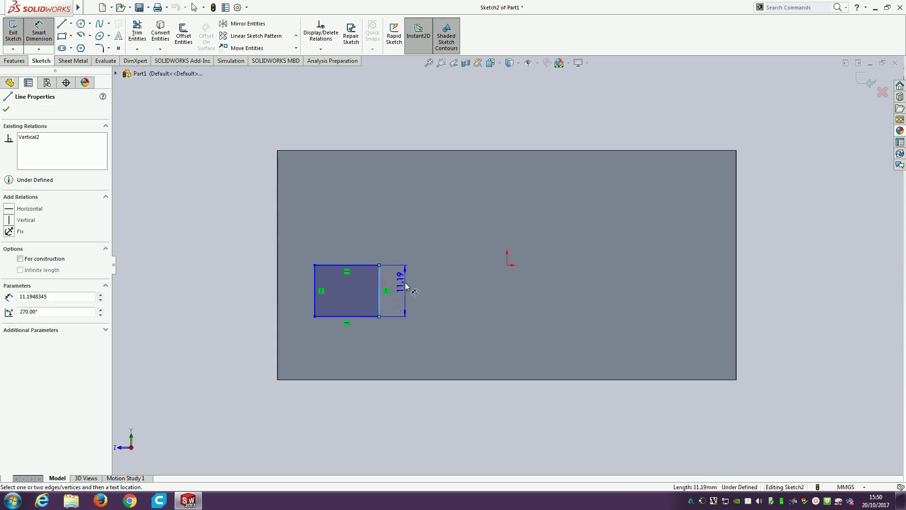
{"action": "left_click", "coordinate": [406, 286]}
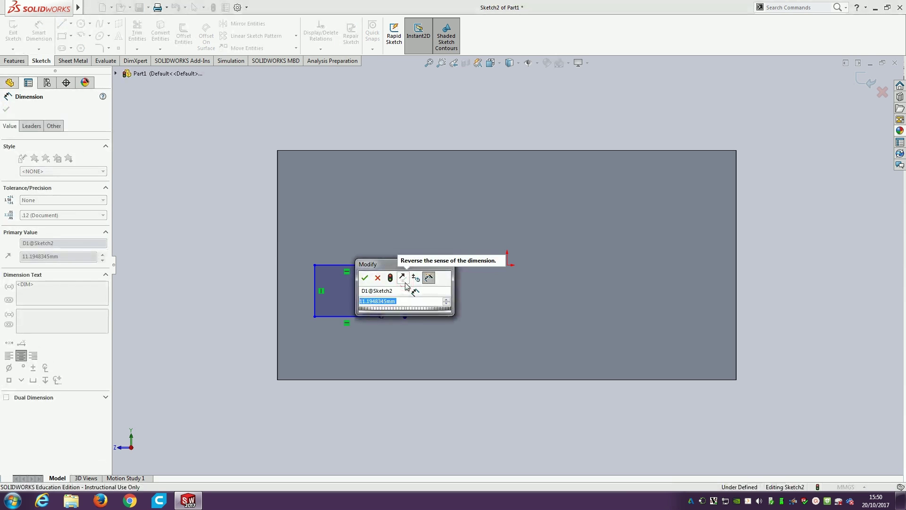
{"action": "type", "text": "20"}
{"action": "key", "text": "Return"}
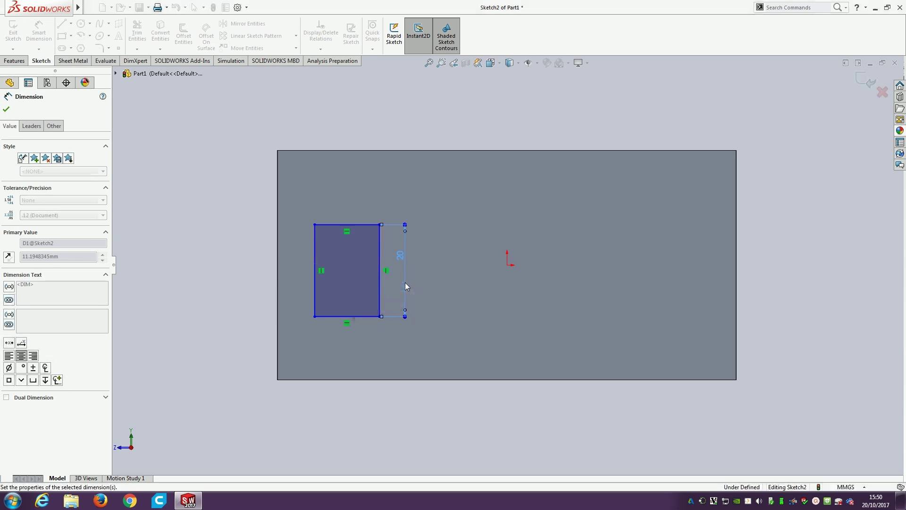
- Dimension the small rectangle's upper horizontal edge to 20 mm and end the dimensioning
{"action": "left_click", "coordinate": [368, 226]}
{"action": "left_click", "coordinate": [366, 202]}
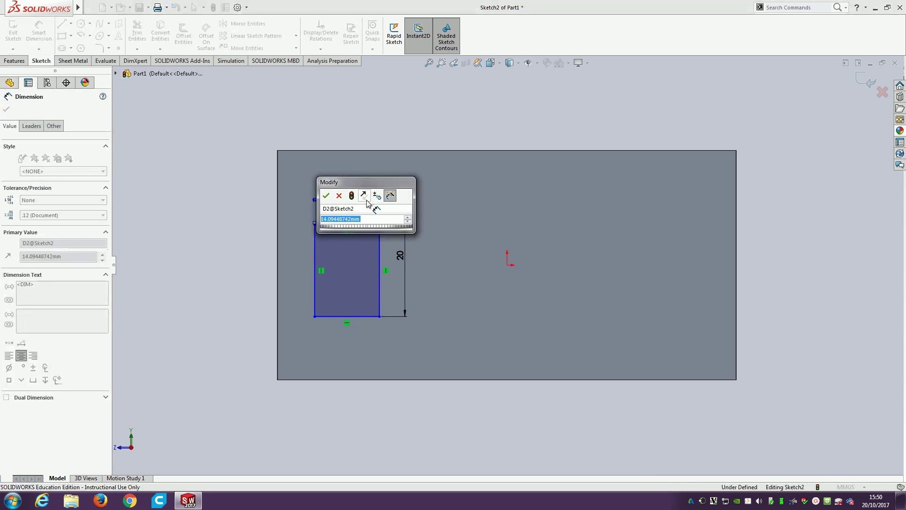
{"action": "type", "text": "20"}
{"action": "key", "text": "Return"}
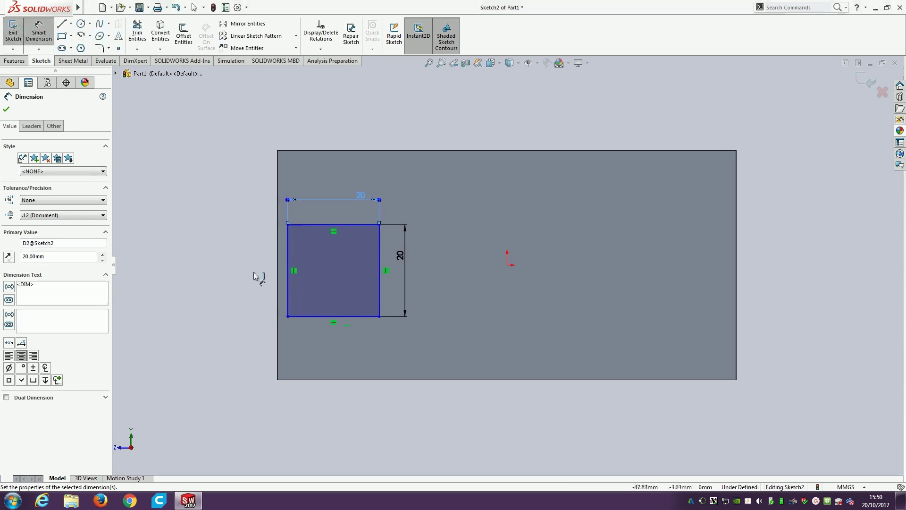
{"action": "left_click", "coordinate": [228, 263]}
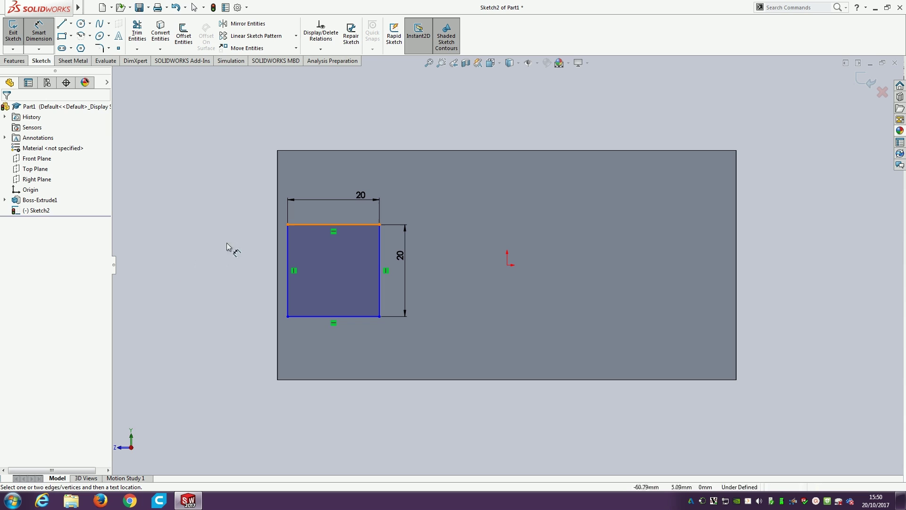
{"action": "key", "text": "Escape"}
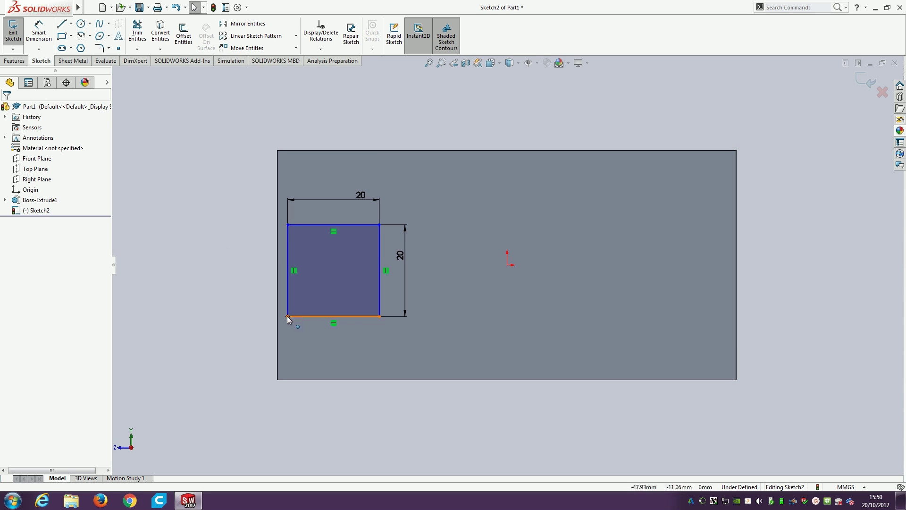
- Move the square inward from the block's left edge and dimension the gap between their left edges to 10 mm
{"action": "left_click_drag", "start_coordinate": [288, 316], "coordinate": [323, 326]}
{"action": "left_click", "coordinate": [202, 258]}
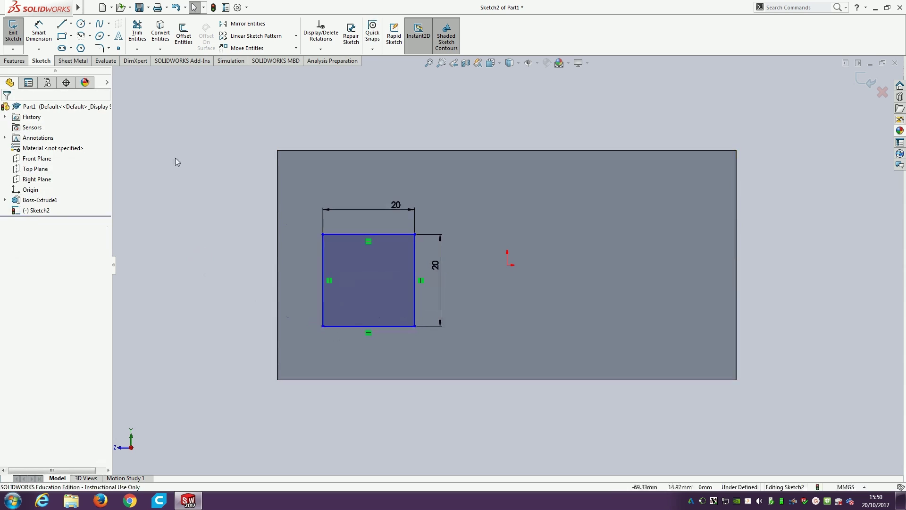
{"action": "left_click", "coordinate": [39, 33]}
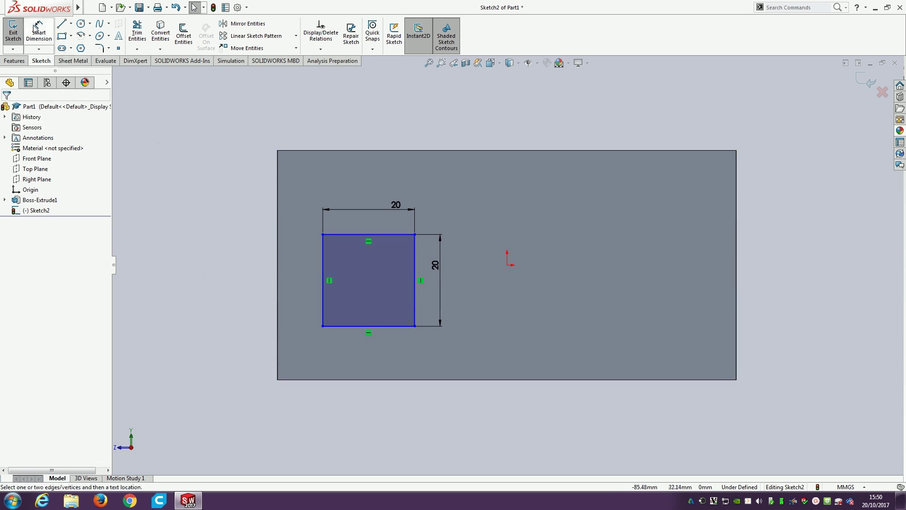
{"action": "left_click", "coordinate": [322, 265]}
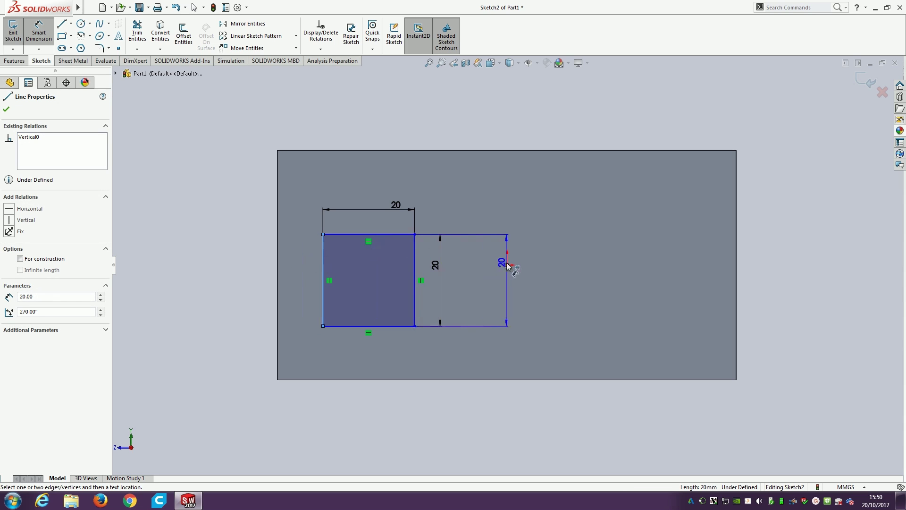
{"action": "left_click", "coordinate": [278, 275]}
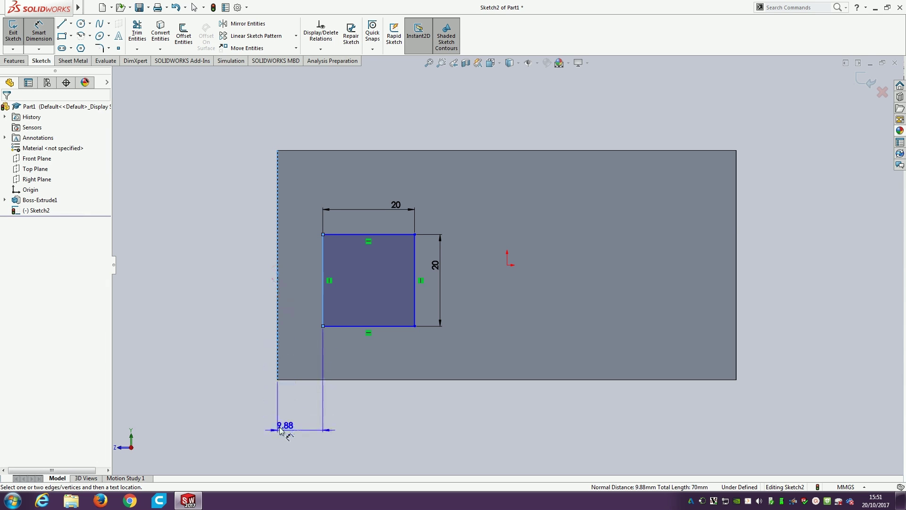
{"action": "left_click", "coordinate": [300, 434]}
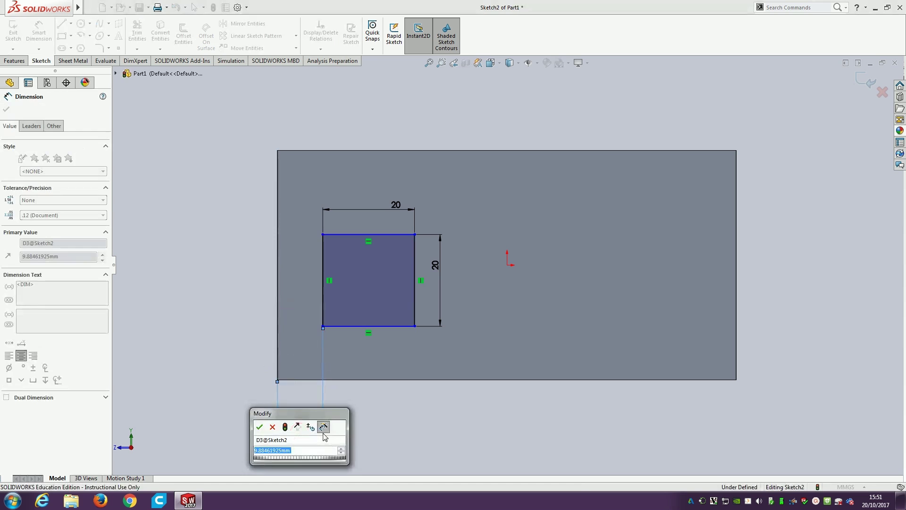
{"action": "type", "text": "10"}
{"action": "key", "text": "Return"}
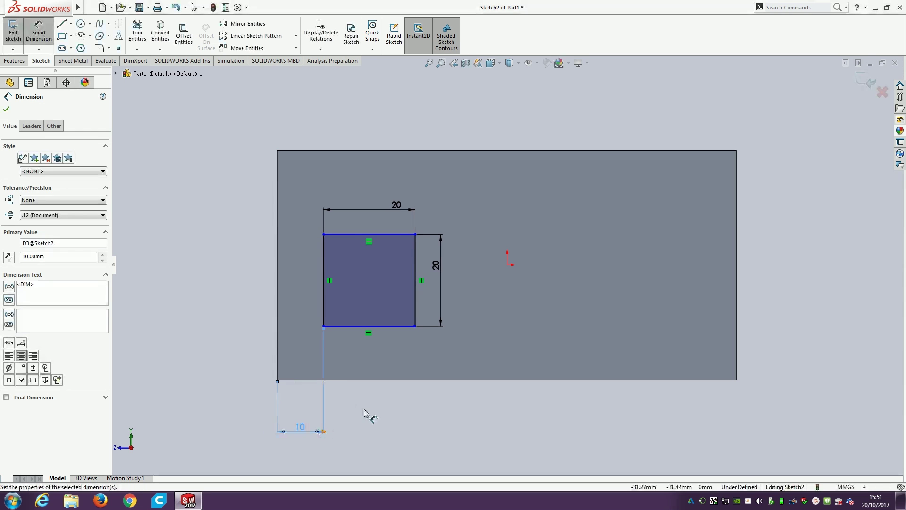
- Dimension the distance from the square's lower edge to the block's lower edge to 10 mm
{"action": "left_click", "coordinate": [347, 326]}
{"action": "left_click", "coordinate": [343, 379]}
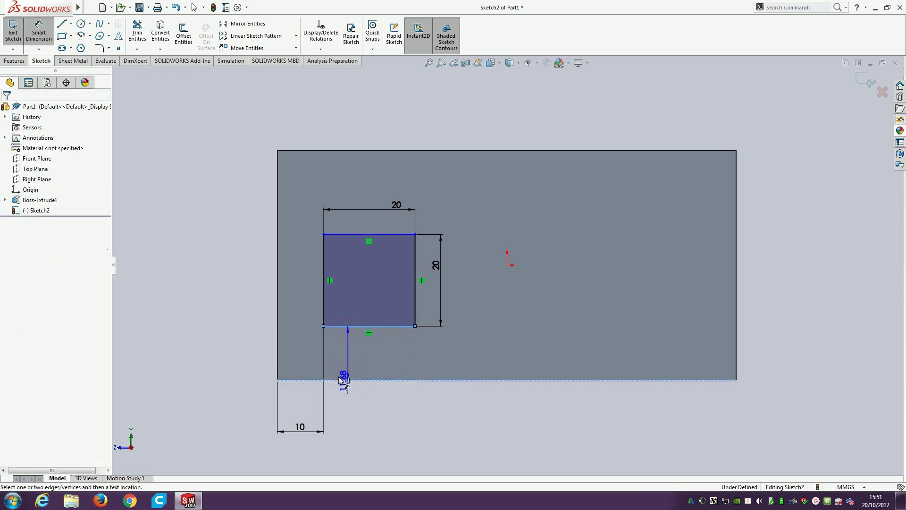
{"action": "left_click", "coordinate": [220, 363]}
{"action": "type", "text": "10"}
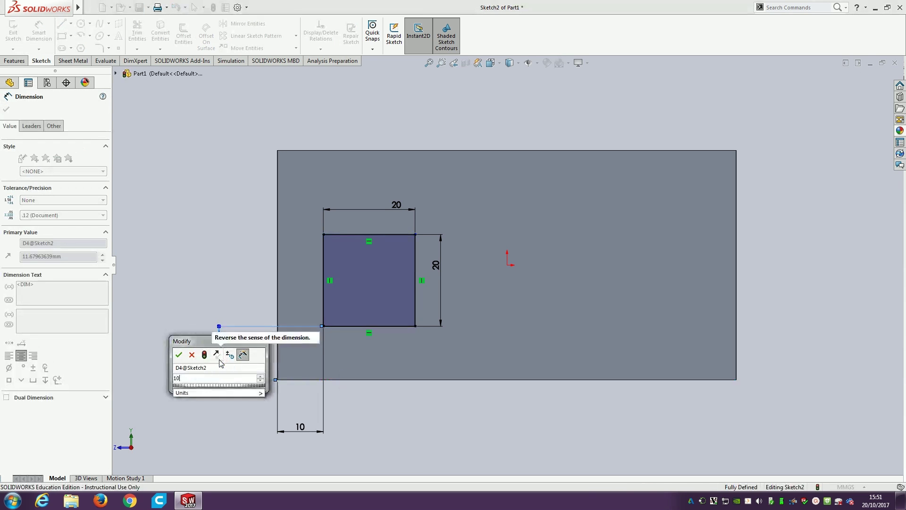
{"action": "left_click", "coordinate": [178, 354]}
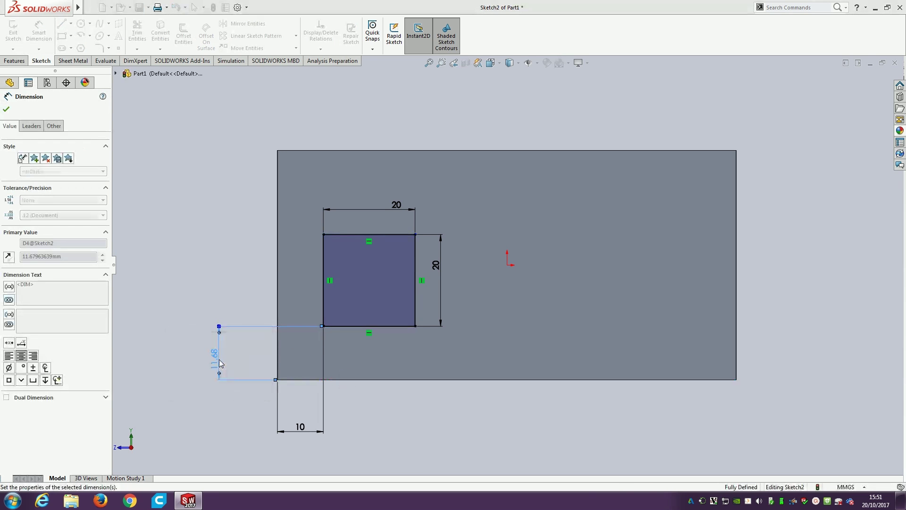
{"action": "left_click", "coordinate": [217, 256]}
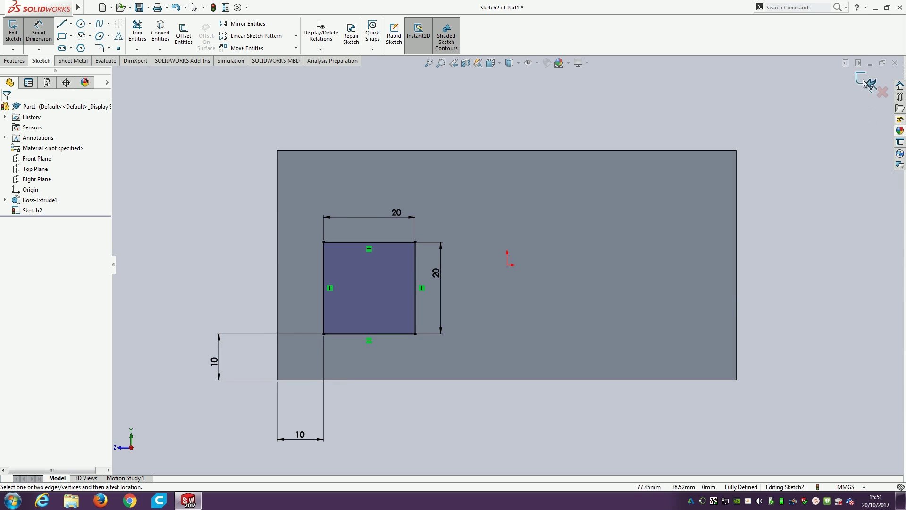
- Finish the sketch and extrude the square outward from the block's face to a Blind depth of 30 mm
{"action": "key", "text": "e"}
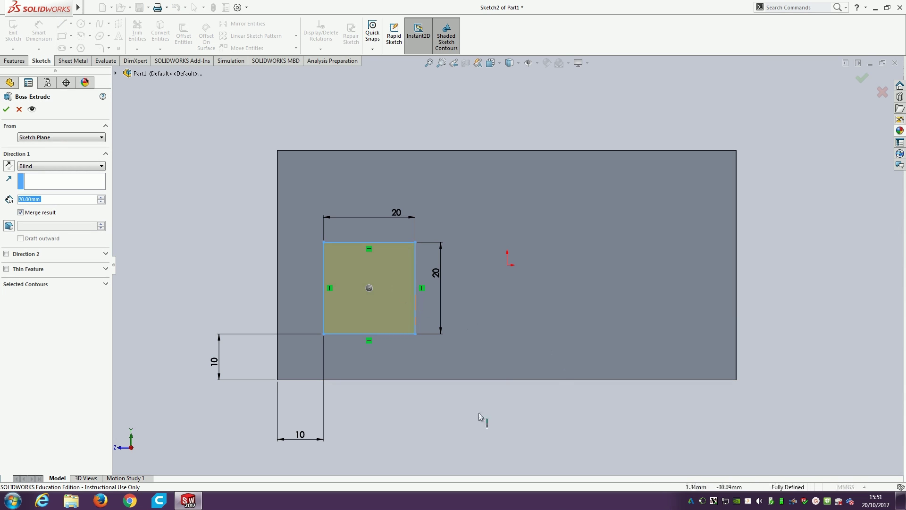
{"action": "middle_click_drag", "start_coordinate": [422, 414], "coordinate": [465, 419]}
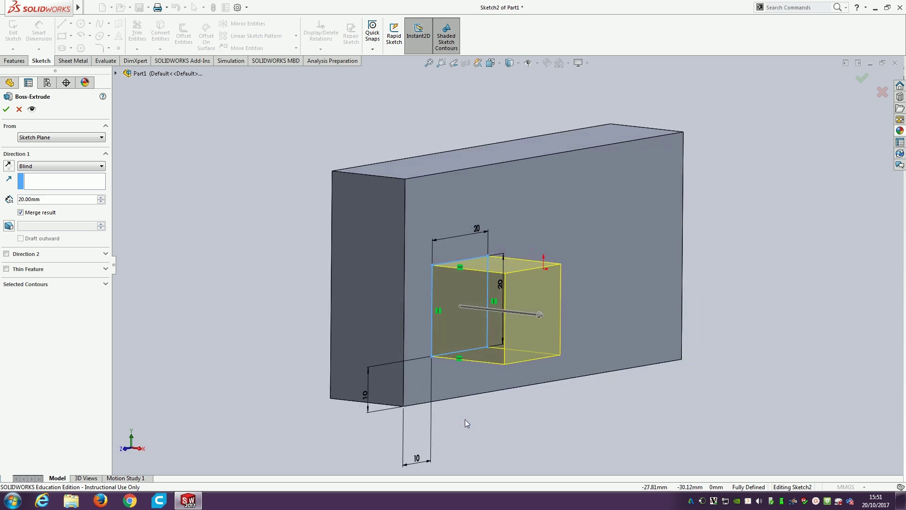
{"action": "double_click", "coordinate": [46, 199]}
{"action": "type", "text": "30"}
{"action": "key", "text": "Return"}
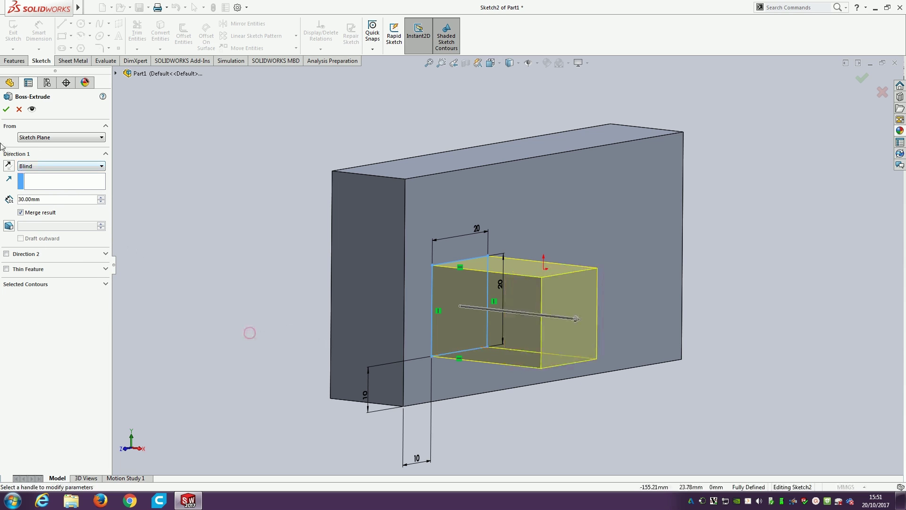
{"action": "left_click", "coordinate": [6, 113]}
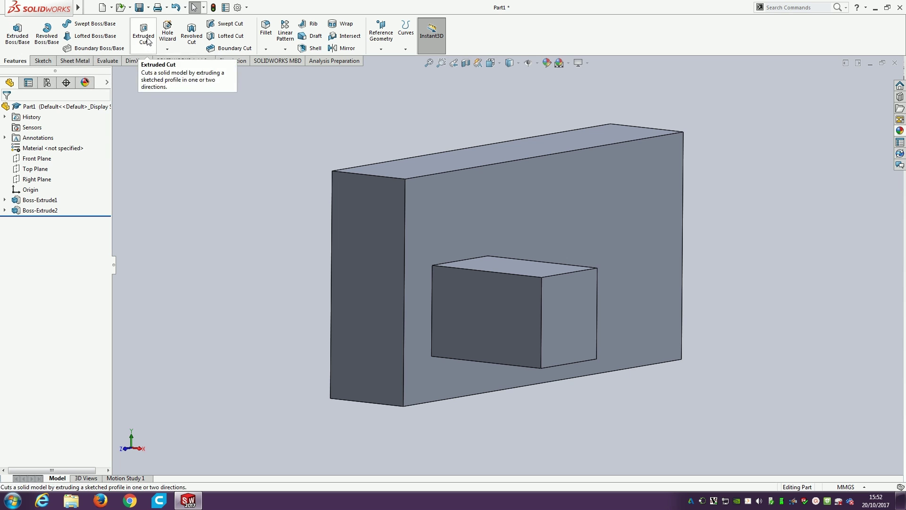
- Start an Extruded Cut on the boss's side face nearest the block's end and sketch a circle about 11.3 mm in diameter inside it
{"action": "left_click", "coordinate": [146, 36]}
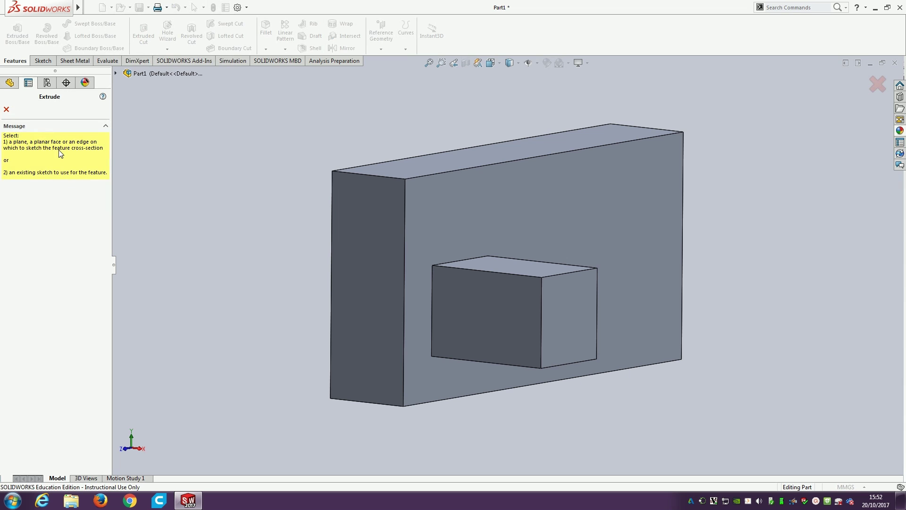
{"action": "left_click", "coordinate": [514, 329]}
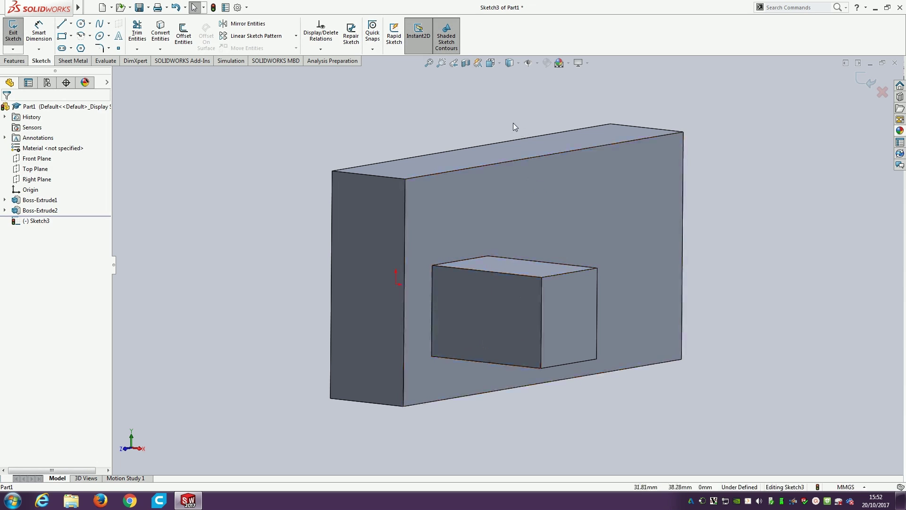
{"action": "left_click", "coordinate": [500, 63]}
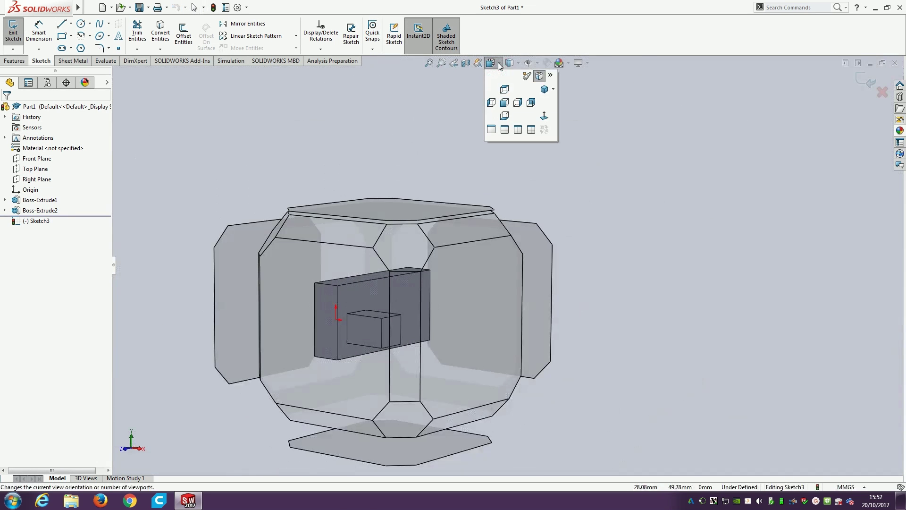
{"action": "left_click", "coordinate": [544, 118]}
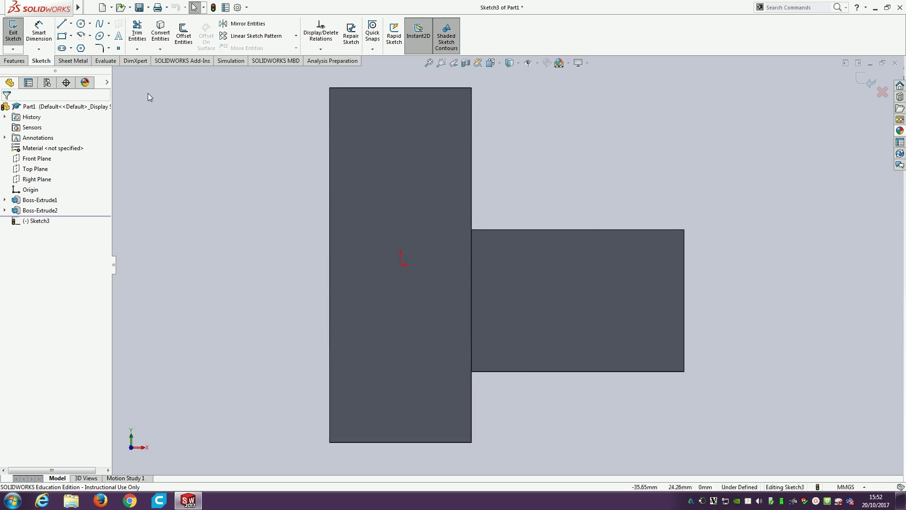
{"action": "left_click", "coordinate": [81, 25]}
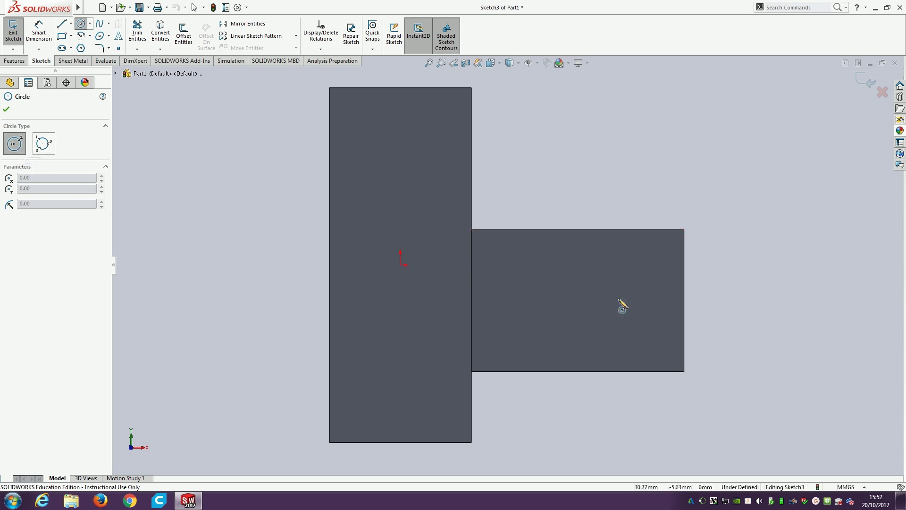
{"action": "left_click", "coordinate": [607, 304]}
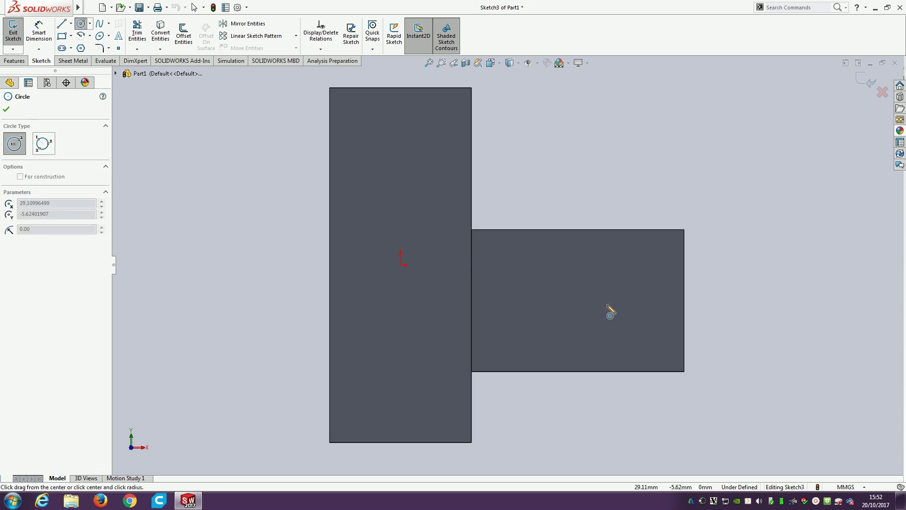
{"action": "left_click", "coordinate": [637, 279]}
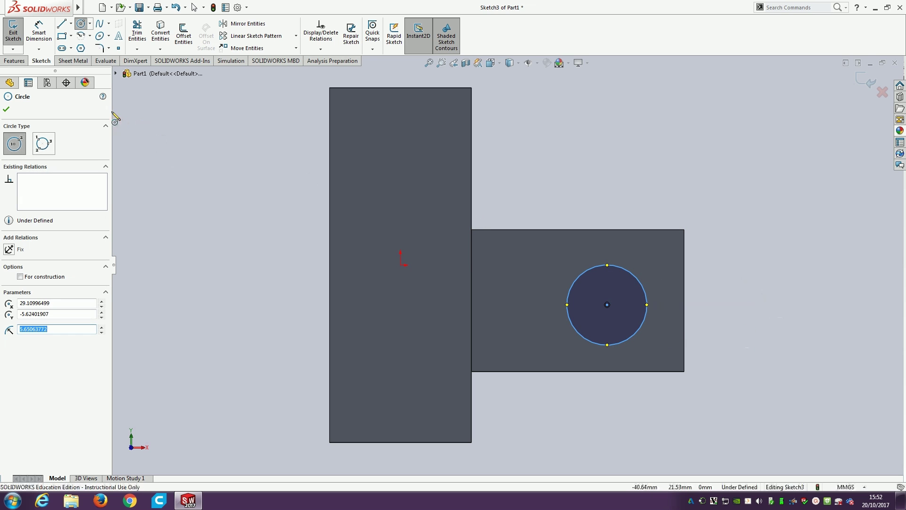
- Dimension the circle's diameter to 10 mm
{"action": "left_click", "coordinate": [40, 28]}
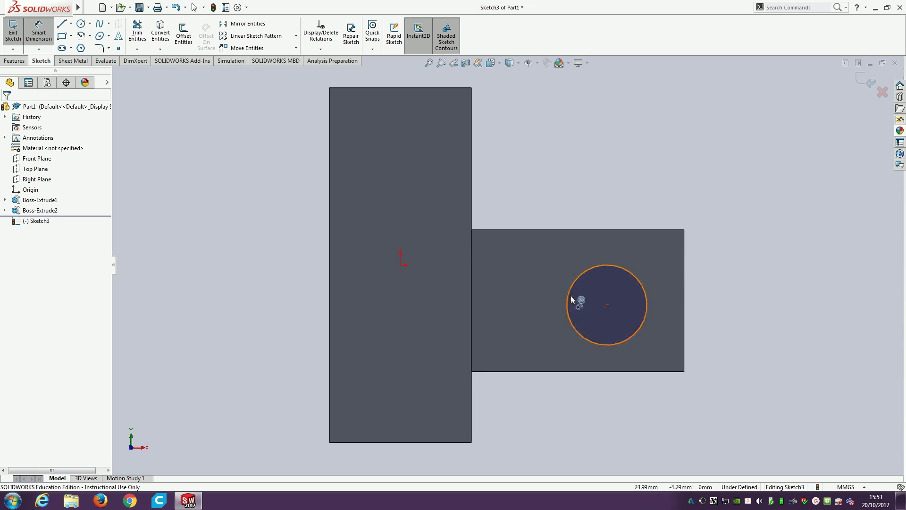
{"action": "left_click", "coordinate": [645, 291]}
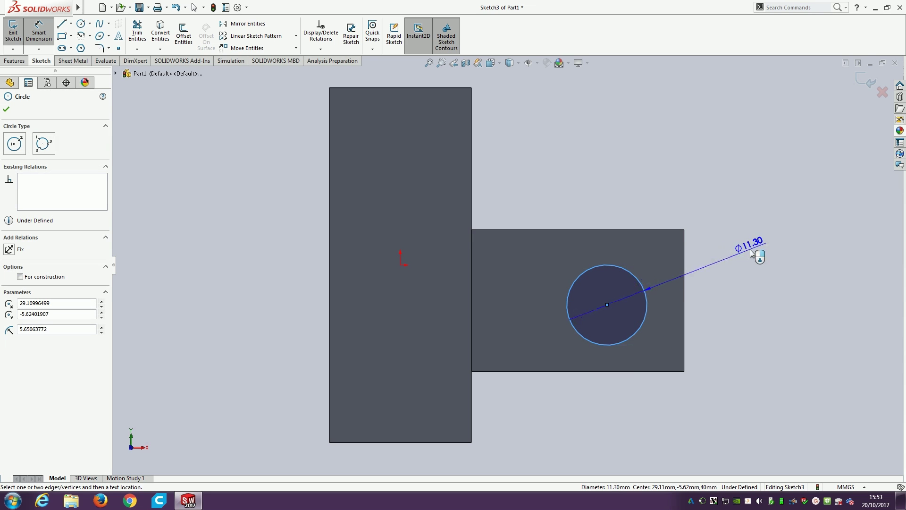
{"action": "left_click", "coordinate": [751, 253]}
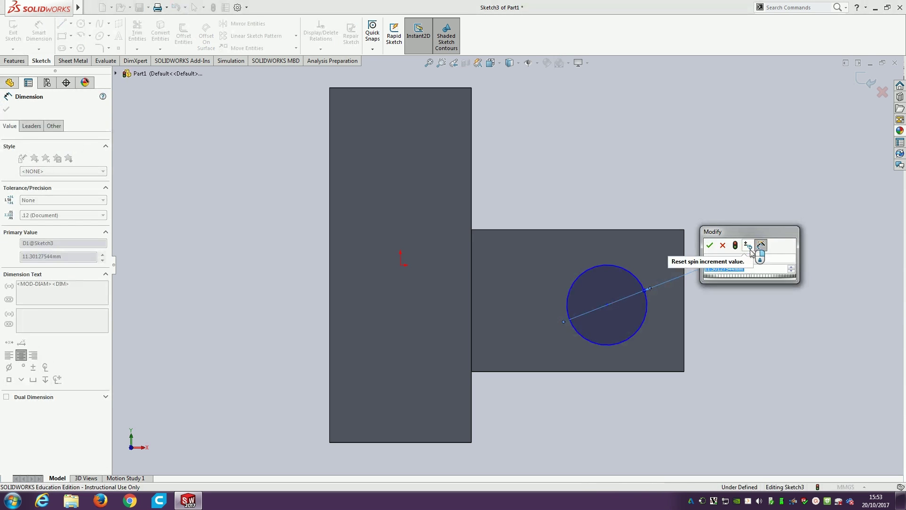
{"action": "type", "text": "10"}
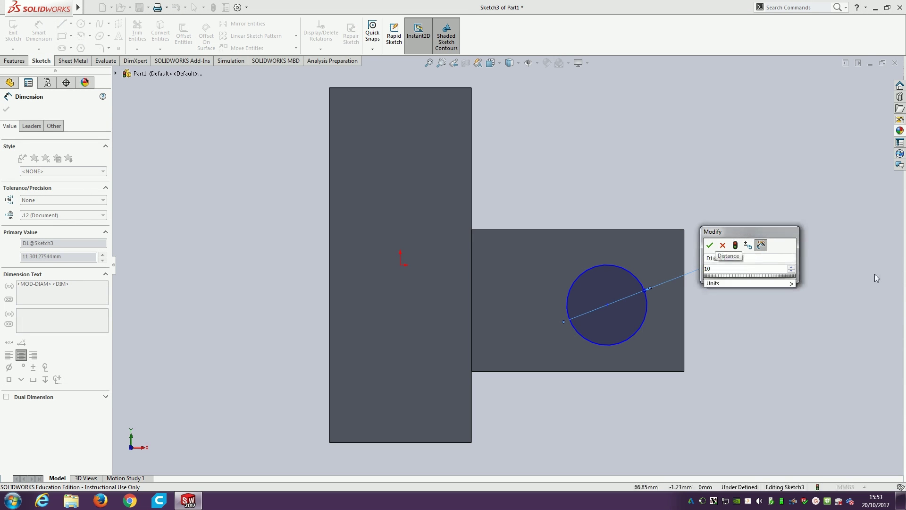
{"action": "key", "text": "Return"}
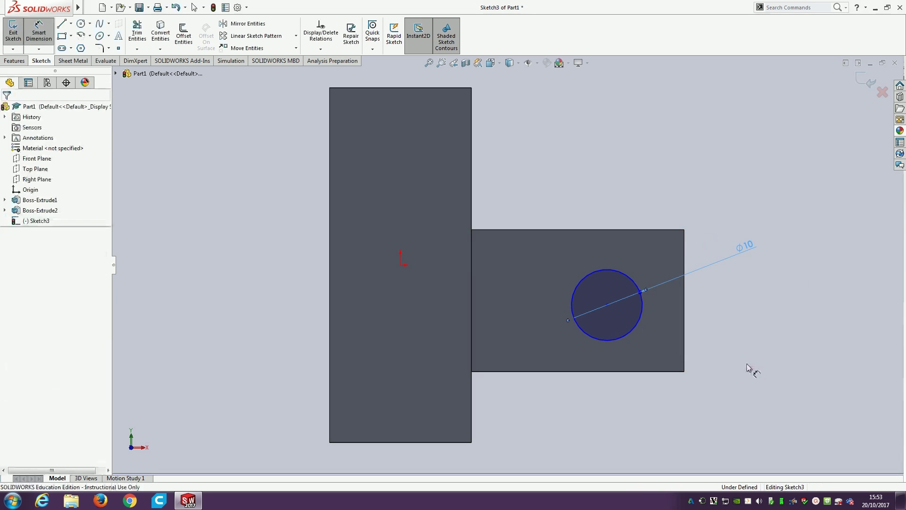
{"action": "left_click", "coordinate": [750, 367]}
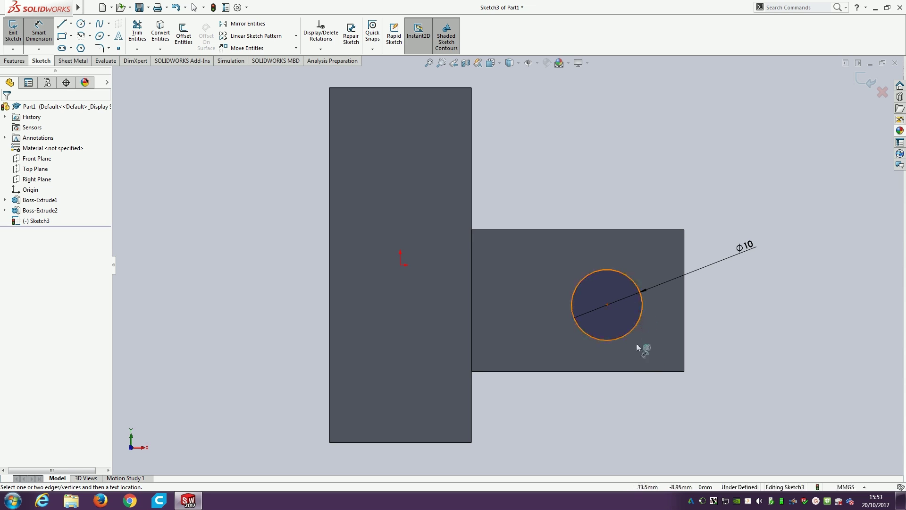
- Dimension the distance from the circle's centre to the boss's lower edge to 8 mm
{"action": "left_click", "coordinate": [638, 325]}
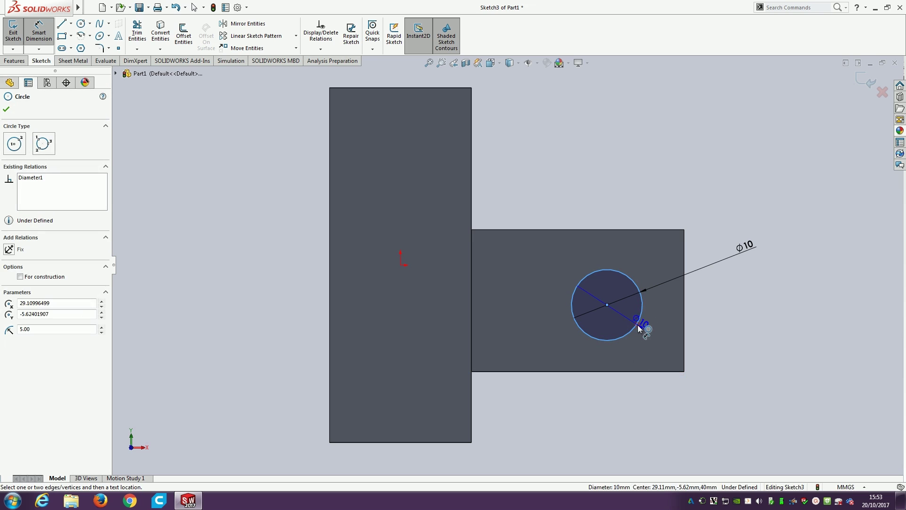
{"action": "left_click", "coordinate": [645, 371]}
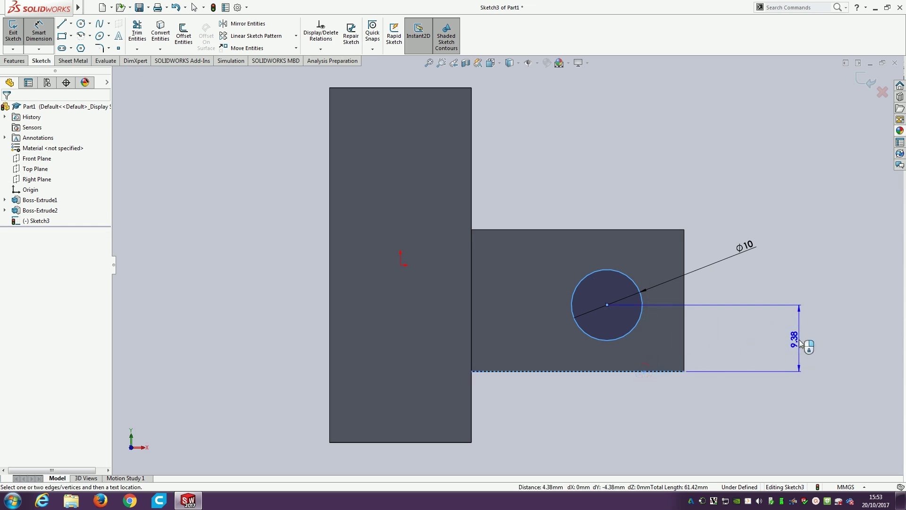
{"action": "left_click", "coordinate": [800, 343]}
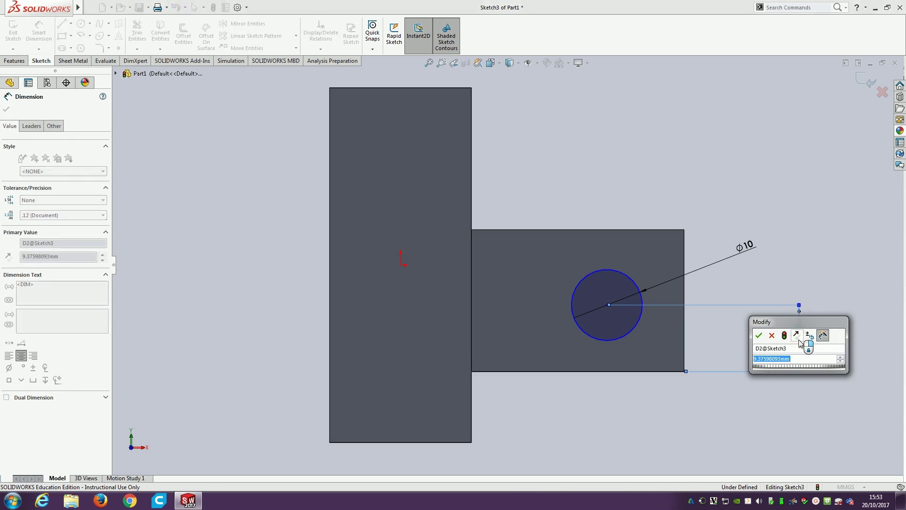
{"action": "type", "text": "8"}
{"action": "key", "text": "Return"}
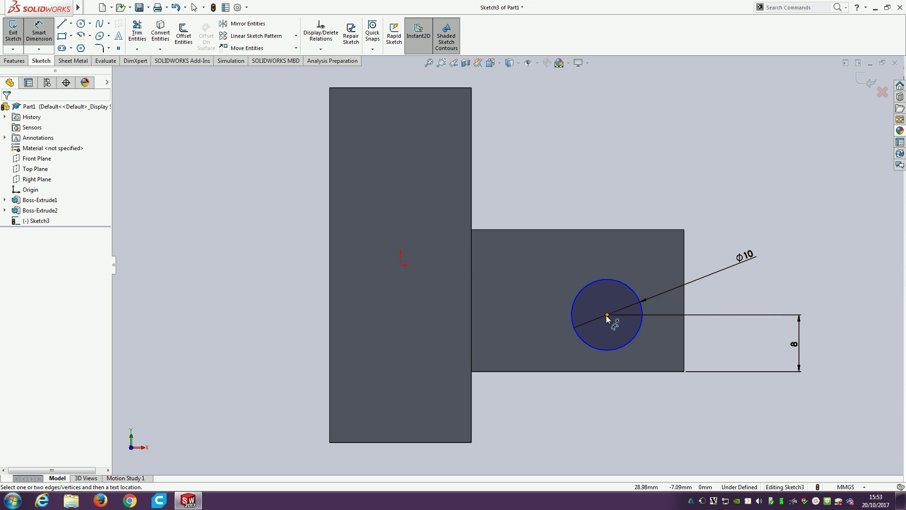
- Dimension the distance from the circle's centre to the boss's outer end edge to 10 mm
{"action": "left_click", "coordinate": [607, 314]}
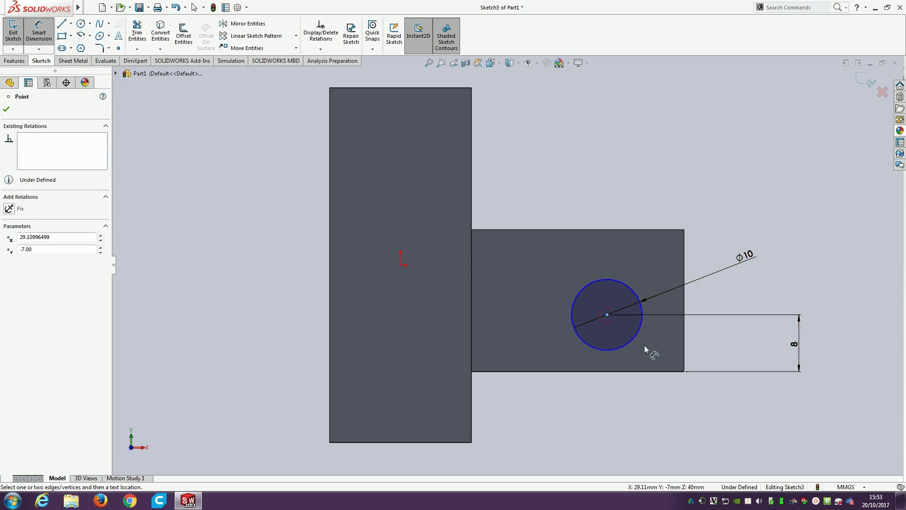
{"action": "left_click", "coordinate": [685, 307]}
{"action": "left_click", "coordinate": [659, 188]}
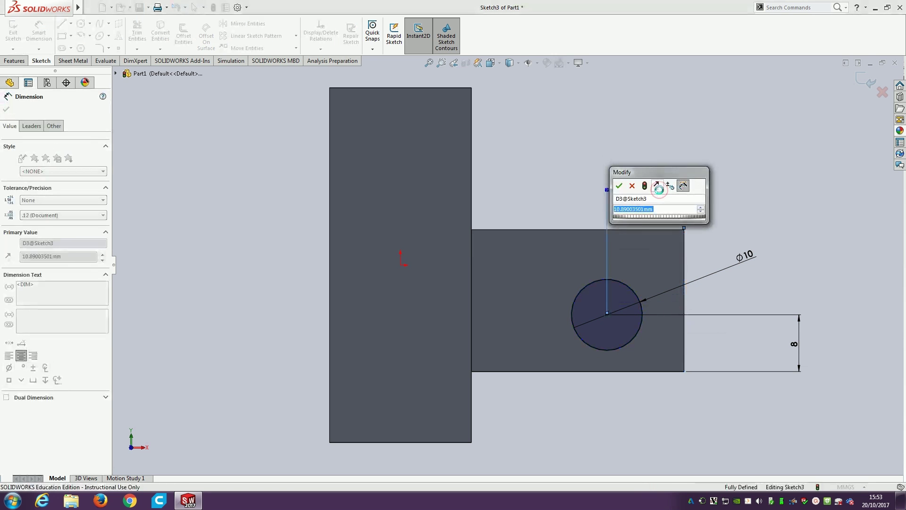
{"action": "type", "text": "10"}
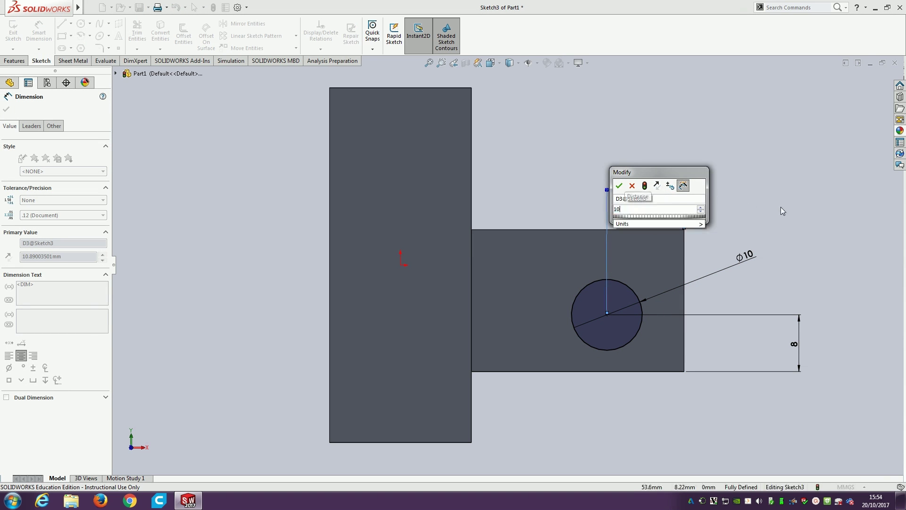
{"action": "key", "text": "Return"}
{"action": "left_click", "coordinate": [833, 243]}
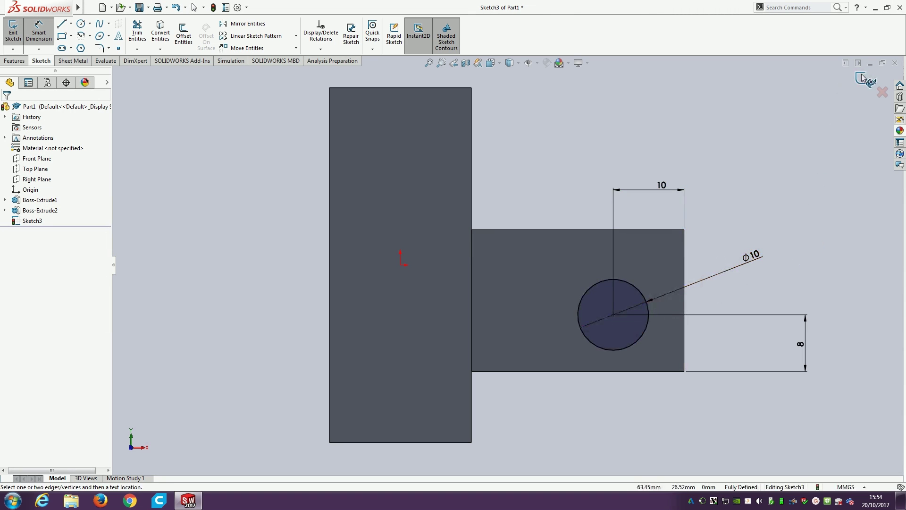
- Finish the sketch and cut the circle through the boss with the Through All end condition
{"action": "key", "text": "ctrl+e"}
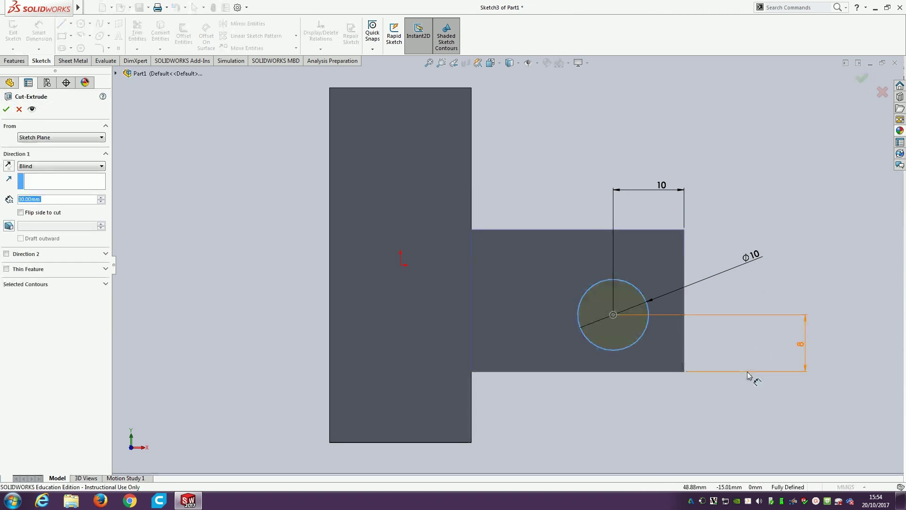
{"action": "middle_click_drag", "start_coordinate": [637, 425], "coordinate": [598, 427]}
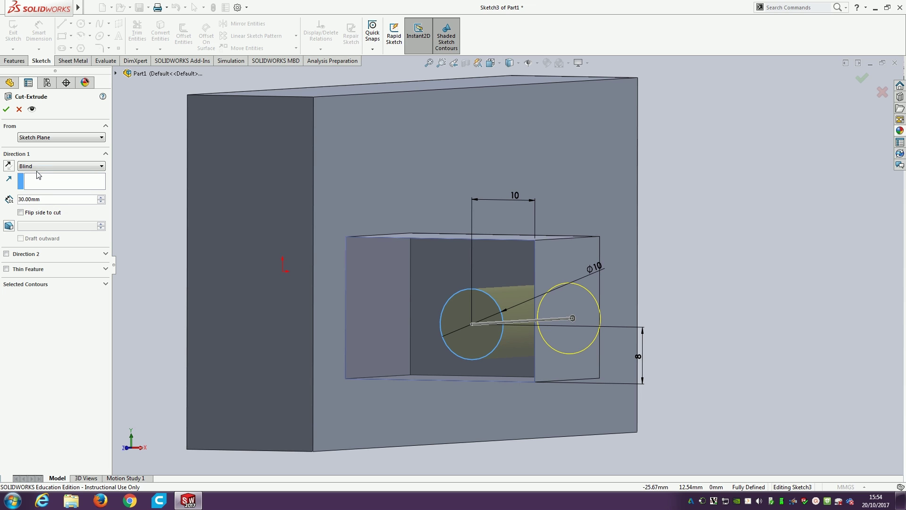
{"action": "left_click", "coordinate": [54, 165]}
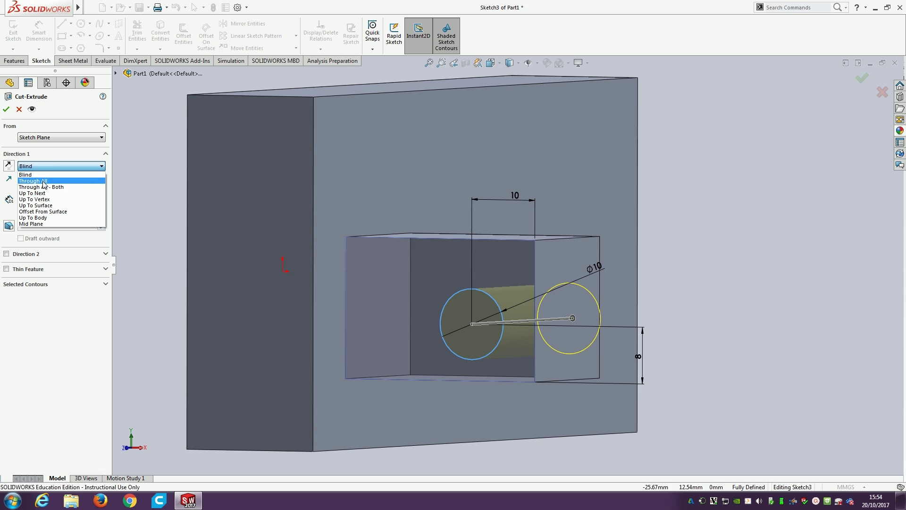
{"action": "left_click", "coordinate": [44, 181]}
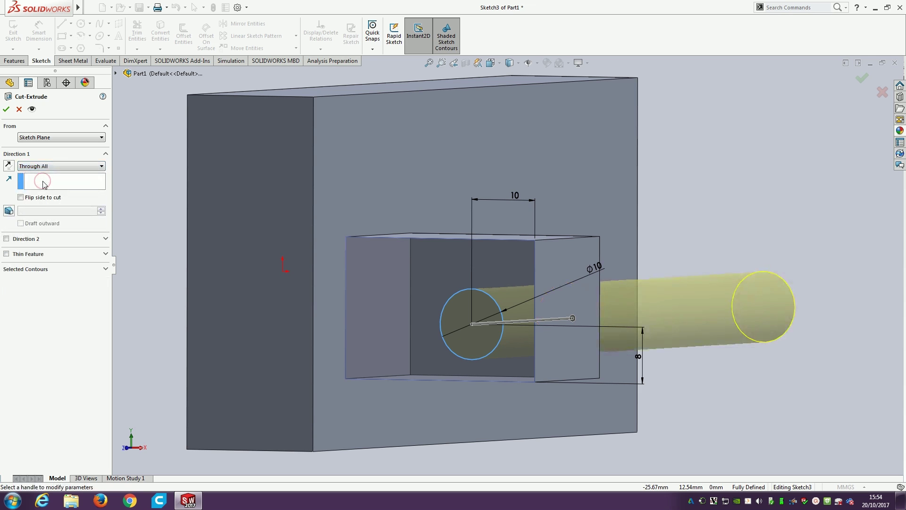
{"action": "middle_click_drag", "start_coordinate": [167, 244], "coordinate": [147, 249]}
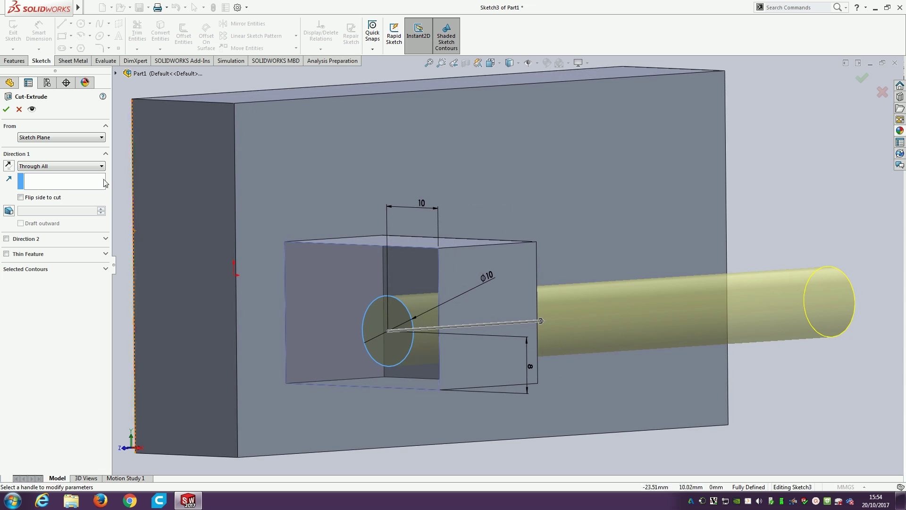
{"action": "left_click", "coordinate": [7, 109]}
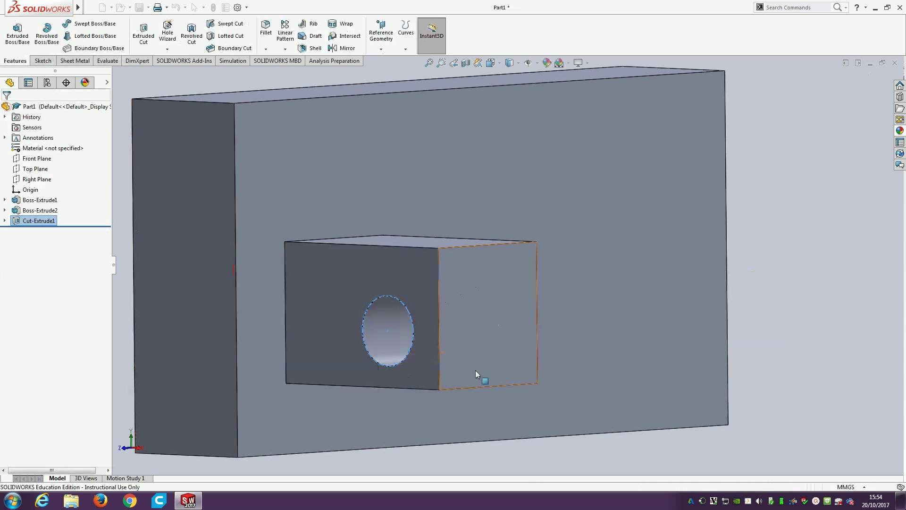
- Start an extruded cut sketch on the block's large face that carries the boss, viewed square-on
{"action": "middle_click_drag", "start_coordinate": [738, 417], "coordinate": [665, 409]}
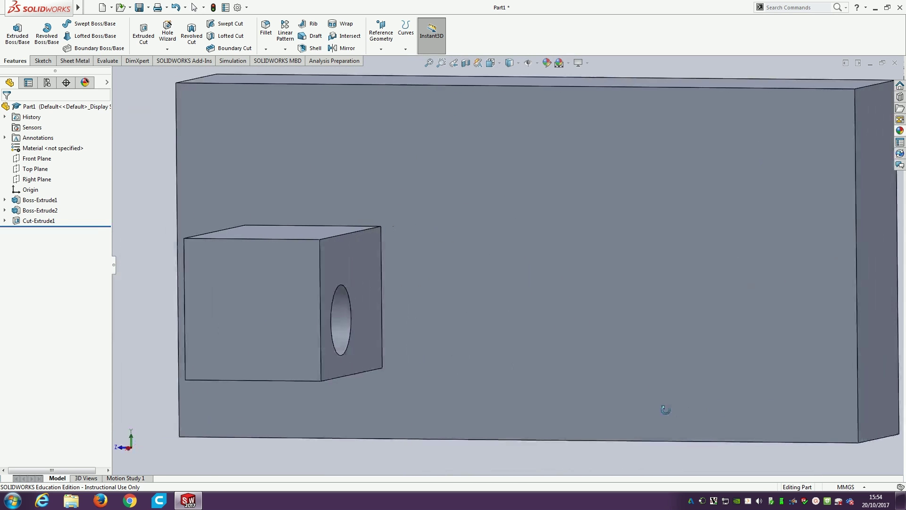
{"action": "right_click", "coordinate": [682, 359]}
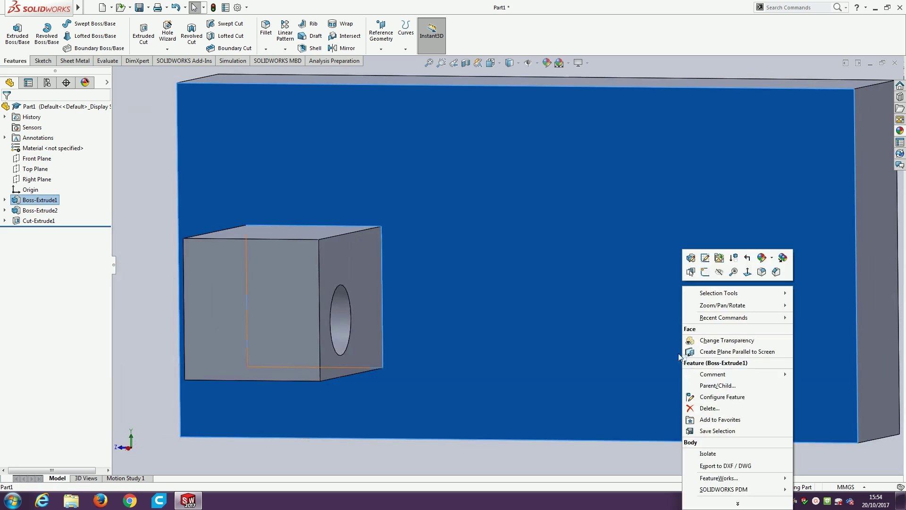
{"action": "left_click", "coordinate": [551, 448]}
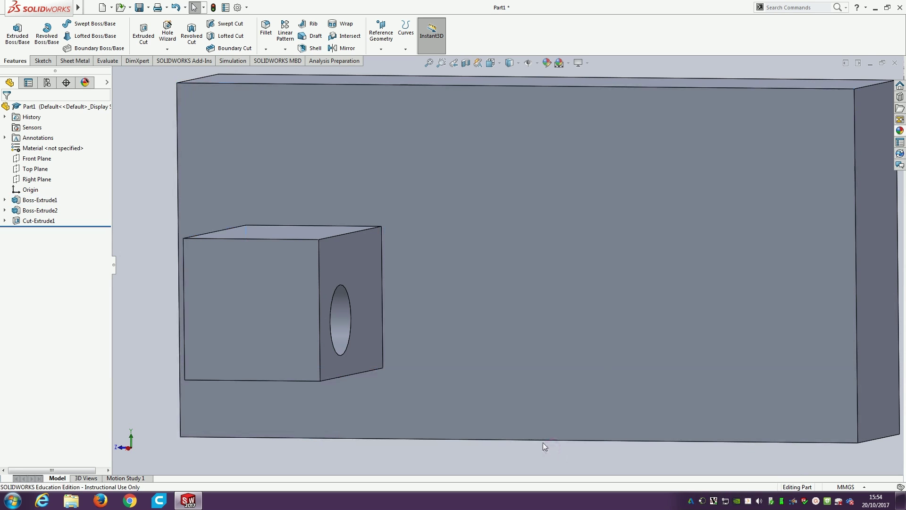
{"action": "left_click", "coordinate": [144, 35]}
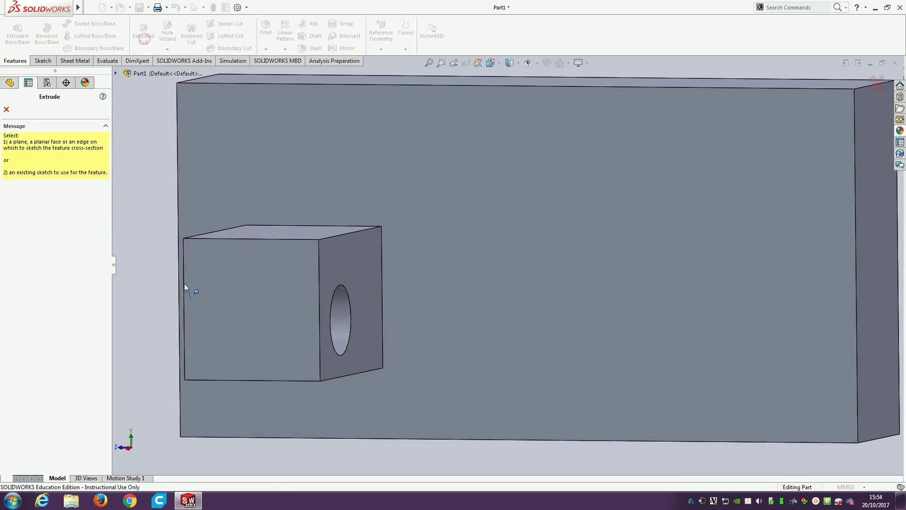
{"action": "left_click", "coordinate": [714, 251]}
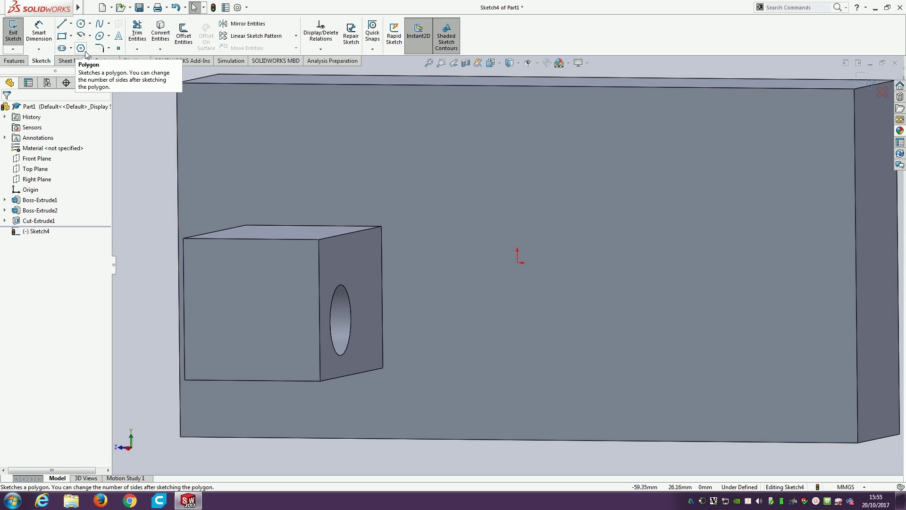
{"action": "left_click", "coordinate": [490, 62]}
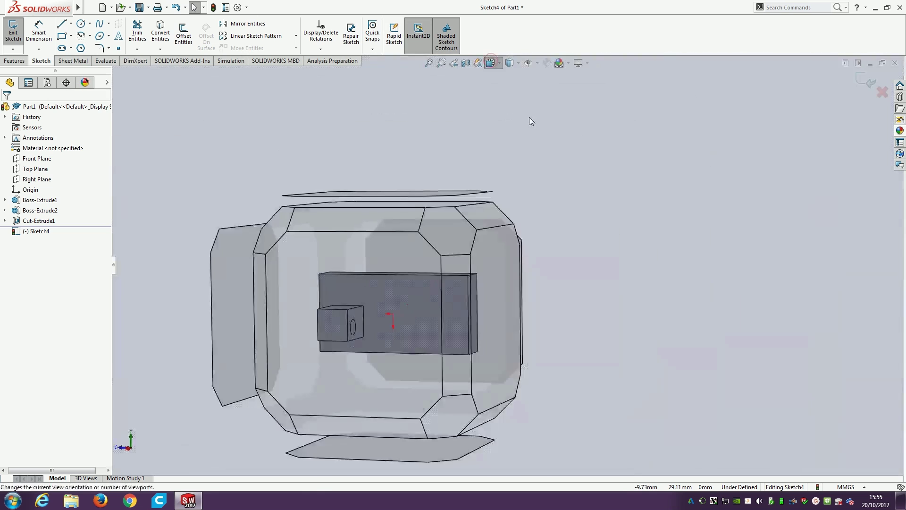
{"action": "left_click", "coordinate": [545, 117]}
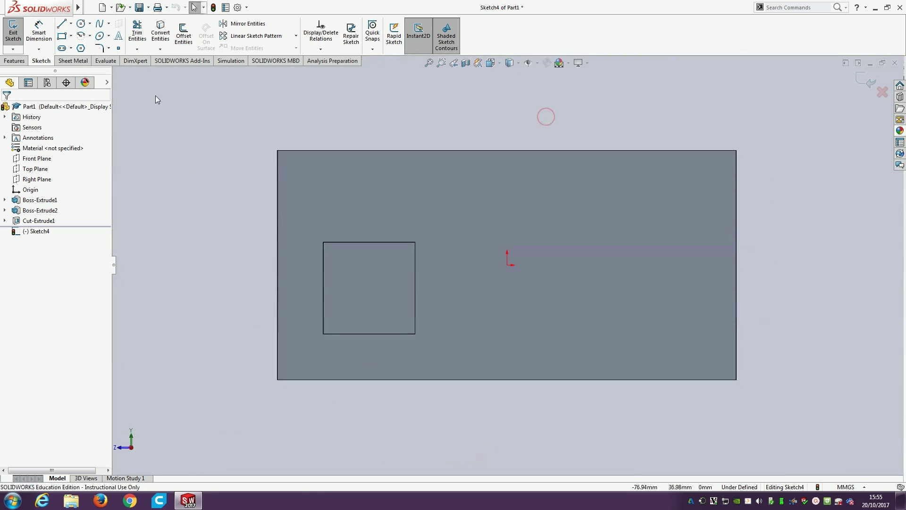
- Sketch a six-sided polygon about 23 mm across flats, centred about 30 mm right of and 7 mm below the origin
{"action": "left_click", "coordinate": [81, 49]}
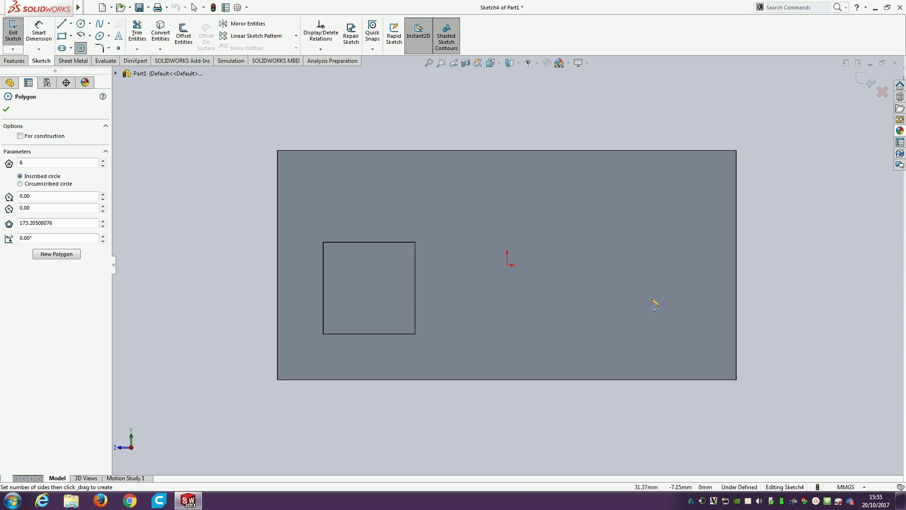
{"action": "left_click_drag", "start_coordinate": [645, 295], "coordinate": [705, 311]}
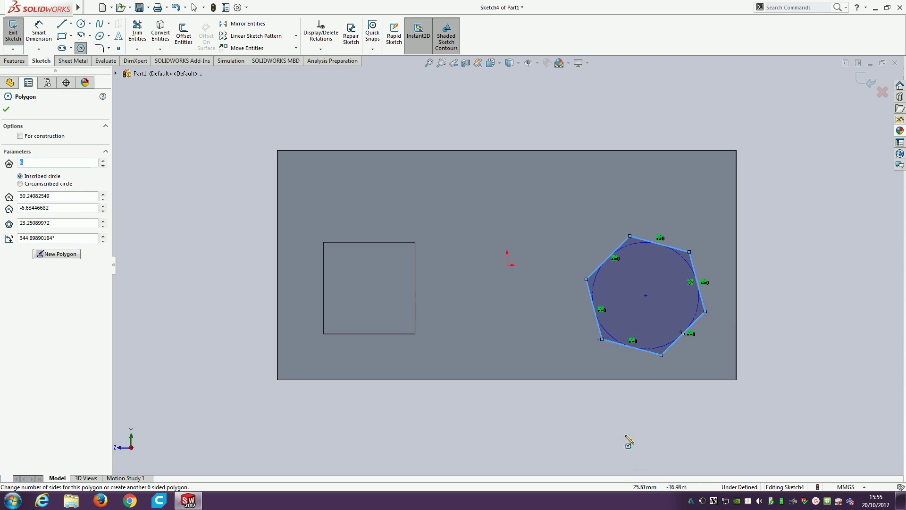
{"action": "key", "text": "Escape"}
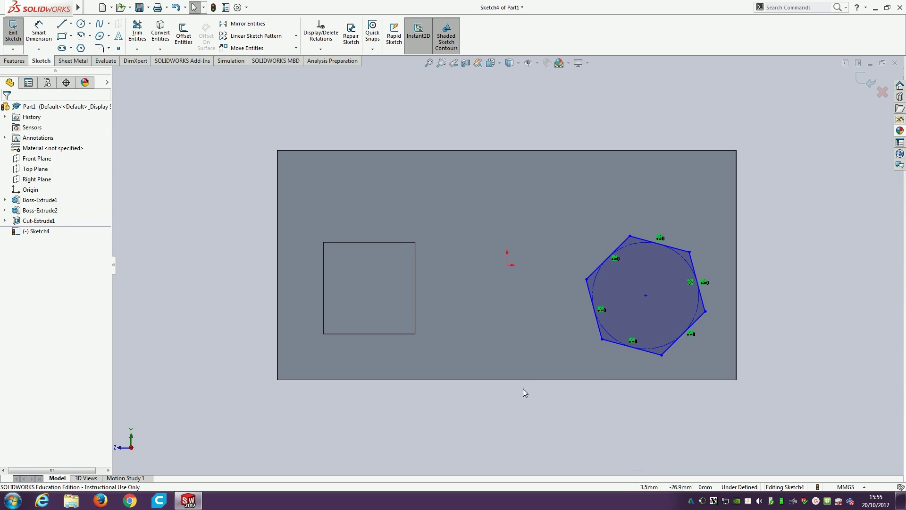
- Dimension the distance between two opposite sides of the hexagon to 18 mm
{"action": "key", "text": "d"}
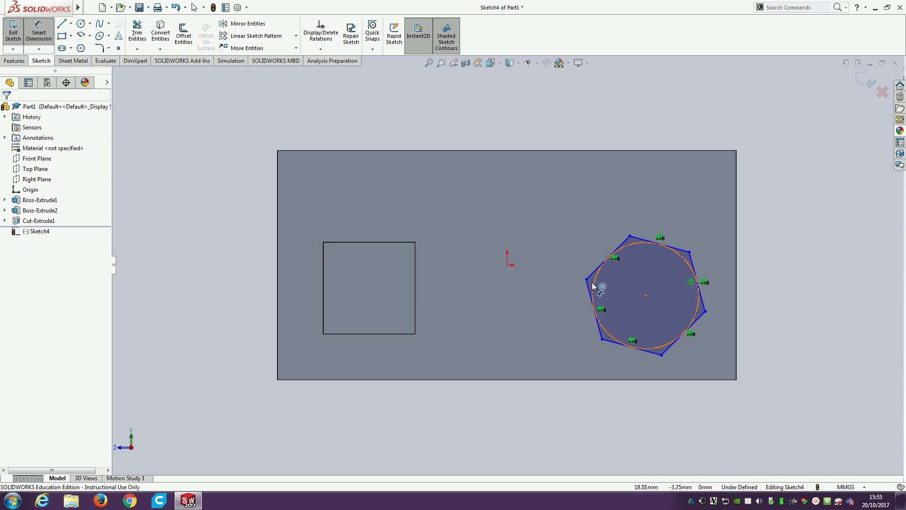
{"action": "left_click", "coordinate": [589, 291]}
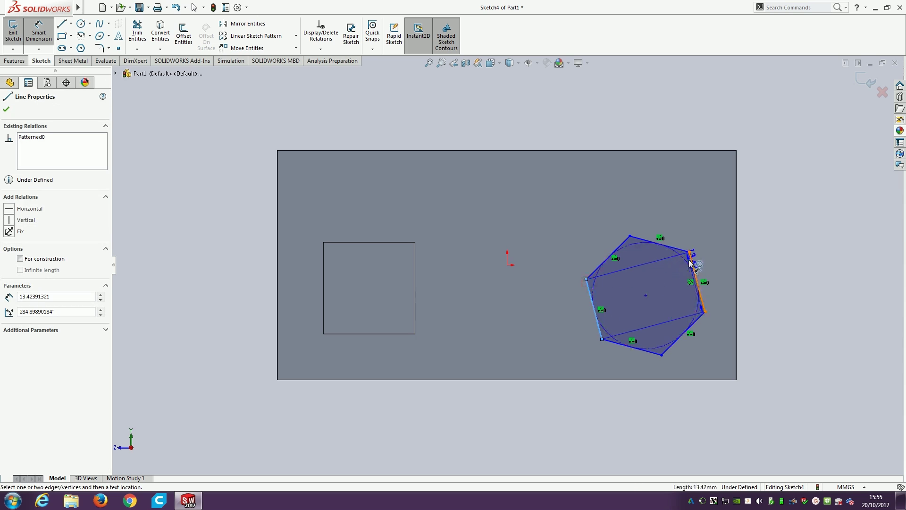
{"action": "left_click", "coordinate": [690, 263]}
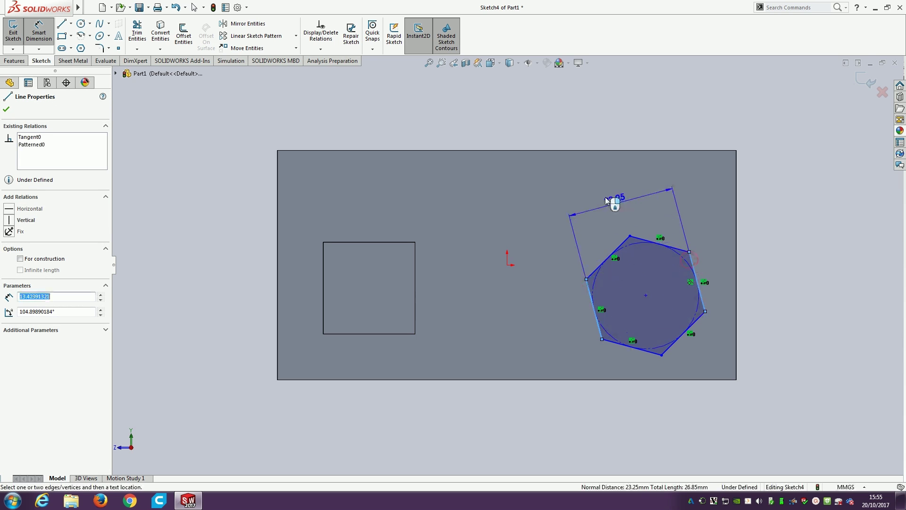
{"action": "left_click", "coordinate": [596, 191]}
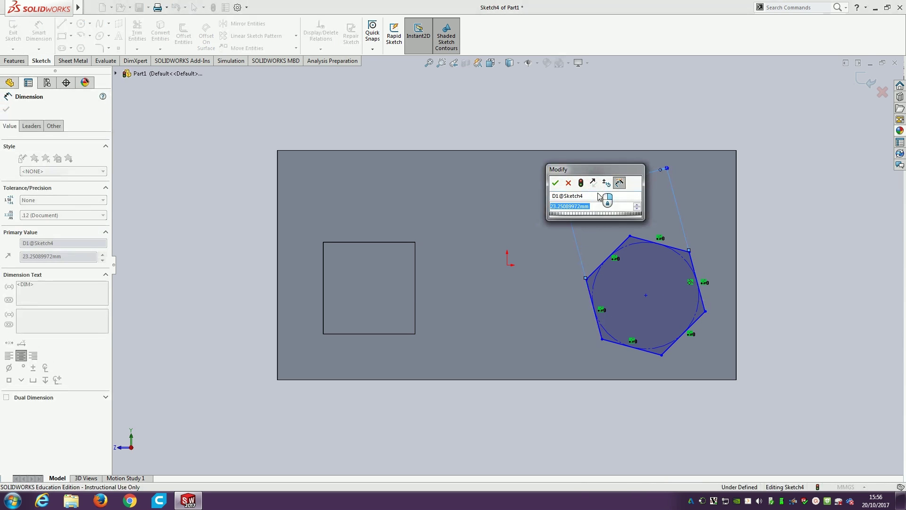
{"action": "type", "text": "18"}
{"action": "key", "text": "Return"}
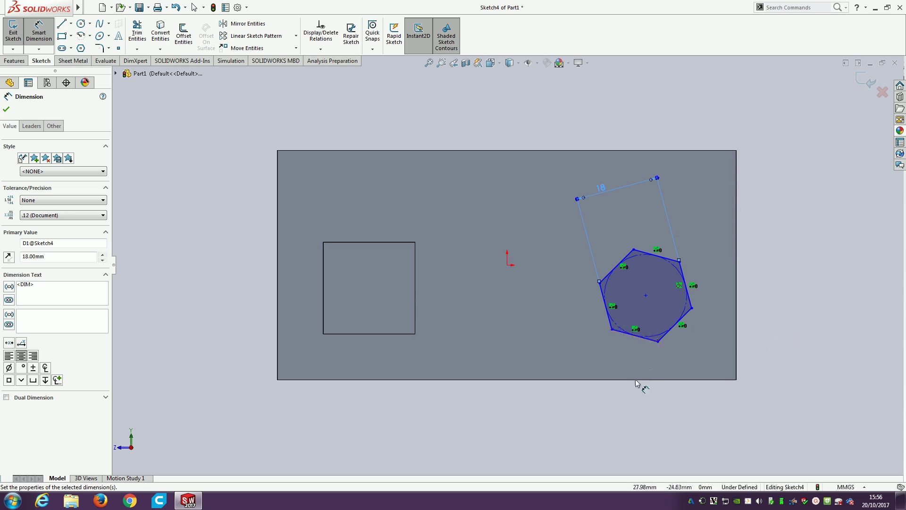
- Dimension the distance from the hexagon's centre to the block's lower edge to 15 mm
{"action": "left_click", "coordinate": [646, 296]}
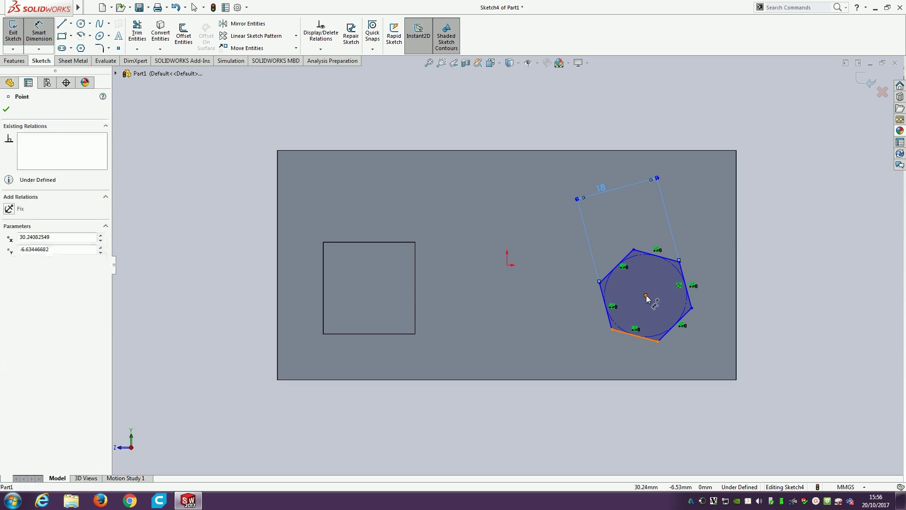
{"action": "left_click", "coordinate": [650, 380]}
{"action": "left_click", "coordinate": [829, 357]}
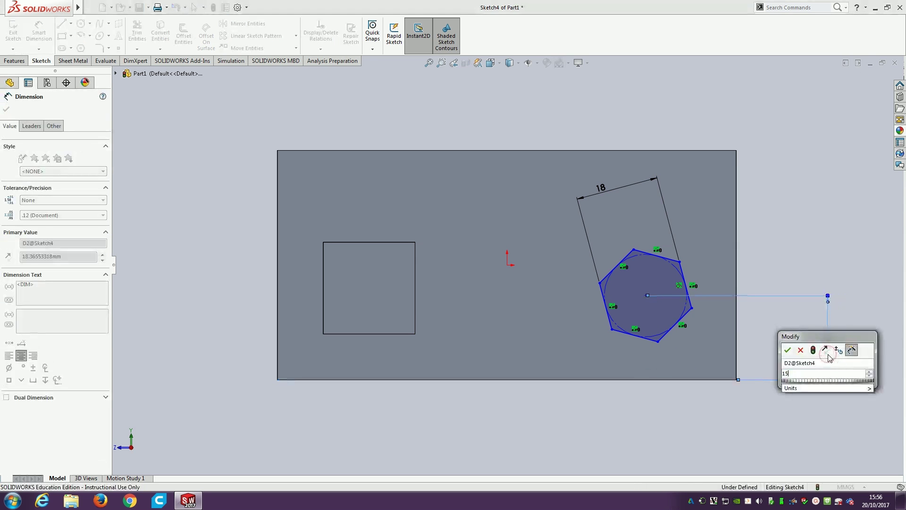
{"action": "type", "text": "15"}
{"action": "key", "text": "Return"}
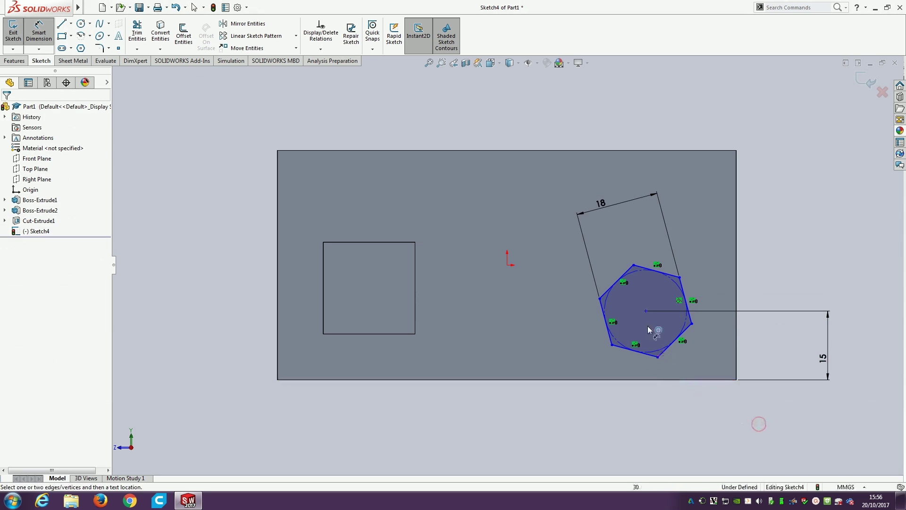
- Dimension the distance from the hexagon's centre to the block's right-hand edge to 15 mm
{"action": "left_click", "coordinate": [648, 312]}
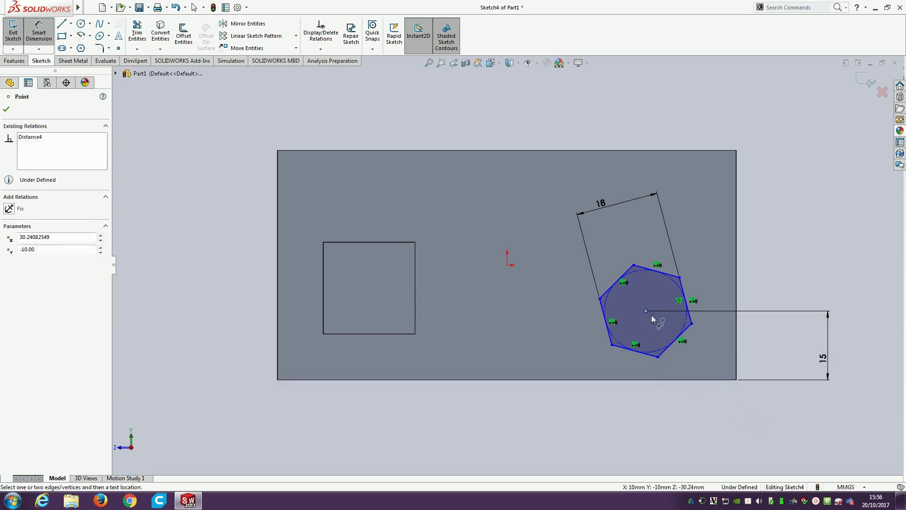
{"action": "left_click", "coordinate": [736, 334]}
{"action": "left_click", "coordinate": [721, 412]}
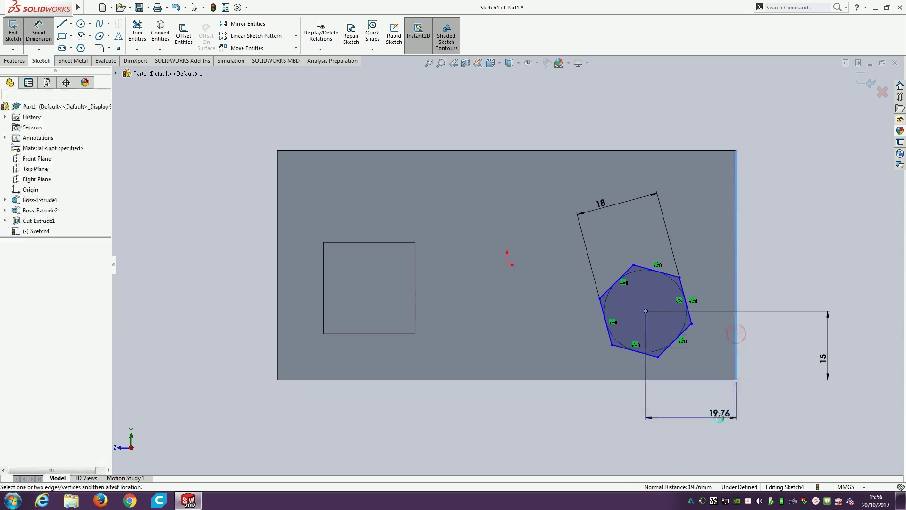
{"action": "type", "text": "15"}
{"action": "key", "text": "Return"}
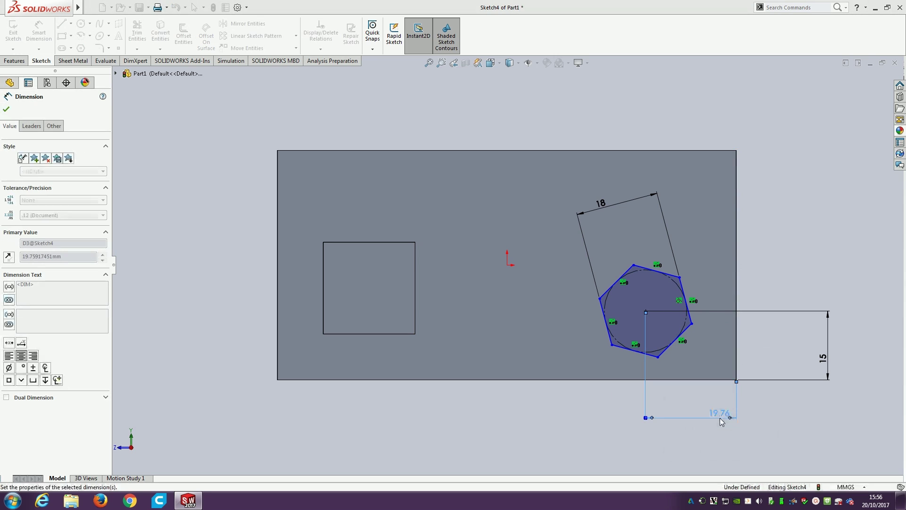
{"action": "left_click", "coordinate": [824, 438]}
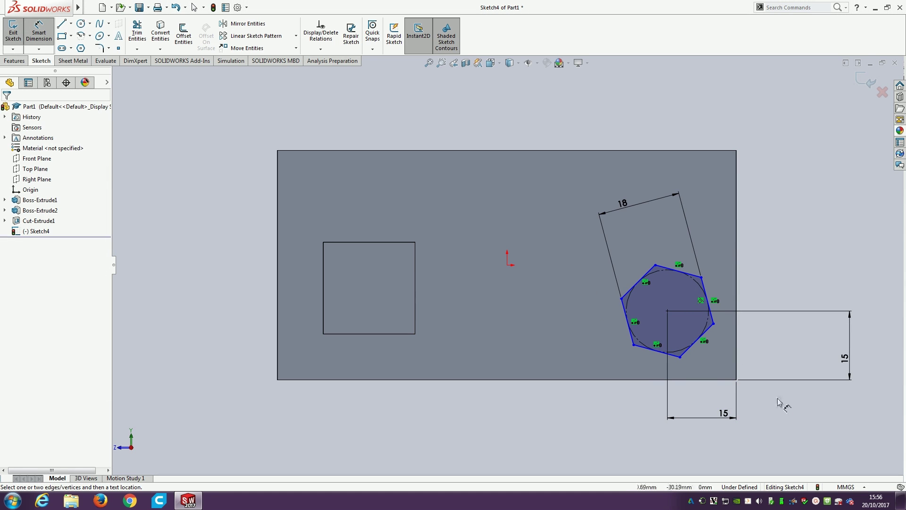
{"action": "key", "text": "Escape"}
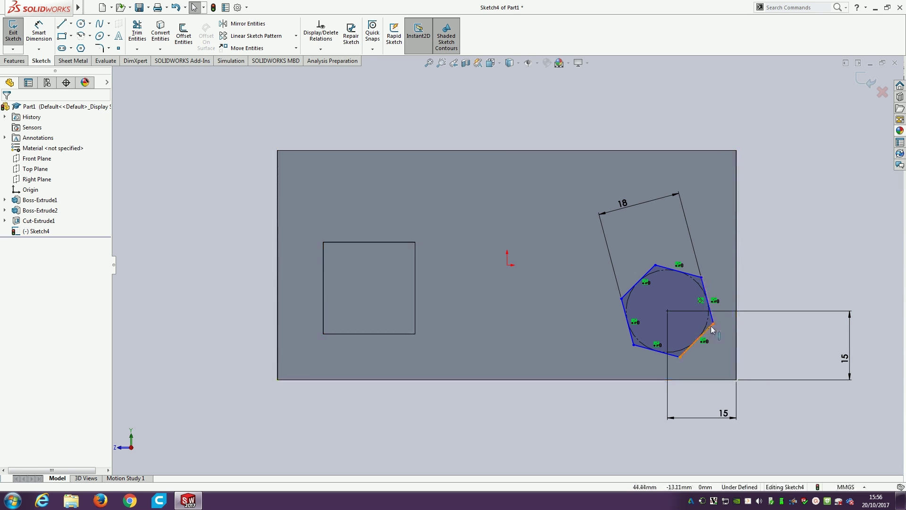
- Rotate the hexagon by one corner and dimension the angle between its upper side and the block's right-hand edge to 90°
{"action": "left_click_drag", "start_coordinate": [714, 324], "coordinate": [682, 279]}
{"action": "left_click", "coordinate": [790, 424]}
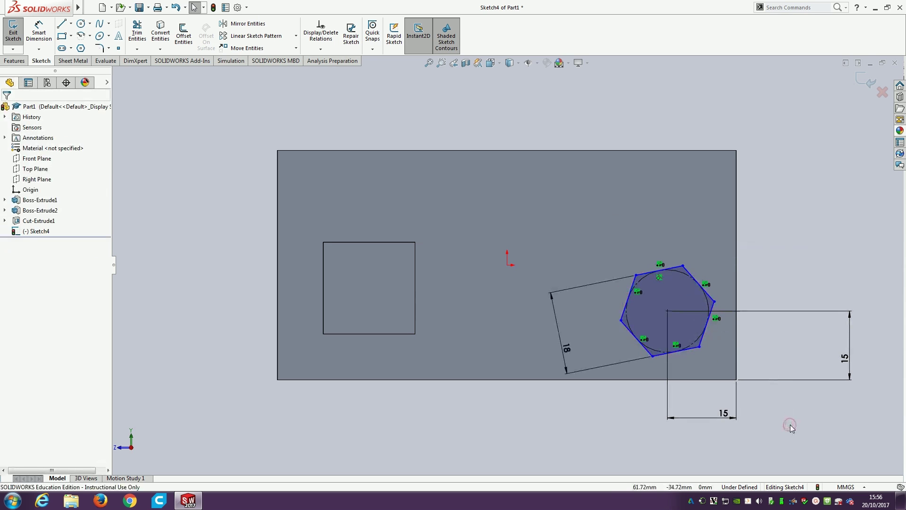
{"action": "left_click", "coordinate": [39, 32]}
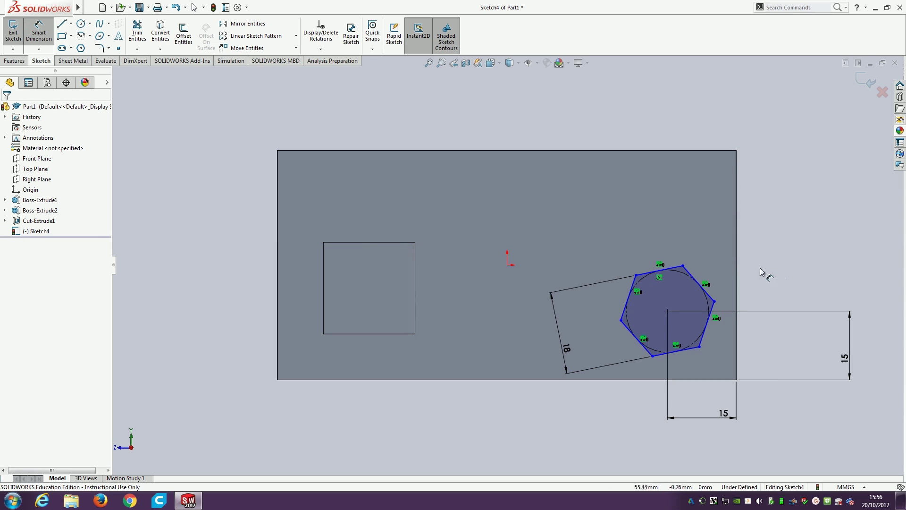
{"action": "left_click", "coordinate": [675, 268]}
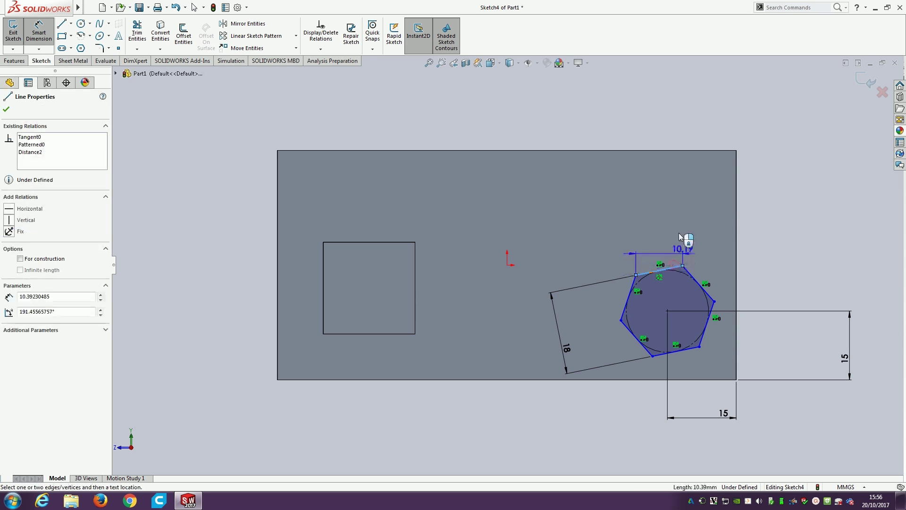
{"action": "left_click", "coordinate": [737, 233]}
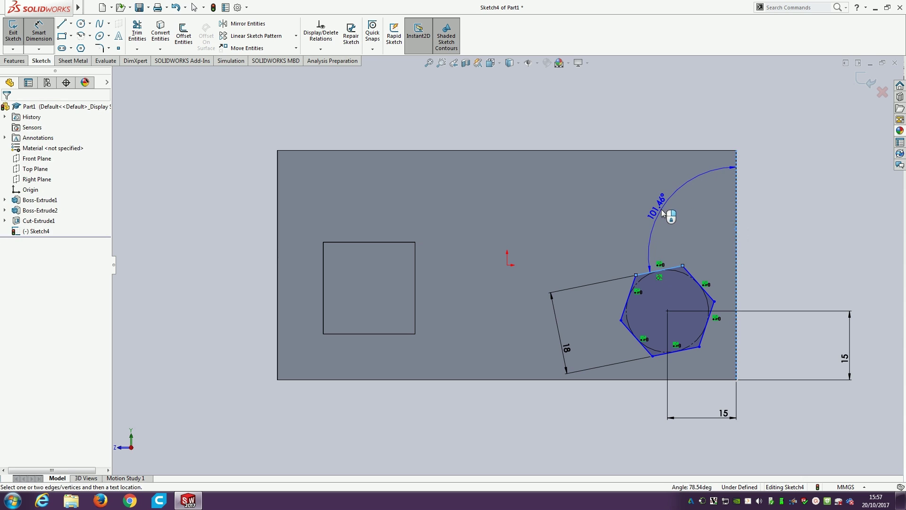
{"action": "left_click", "coordinate": [662, 211]}
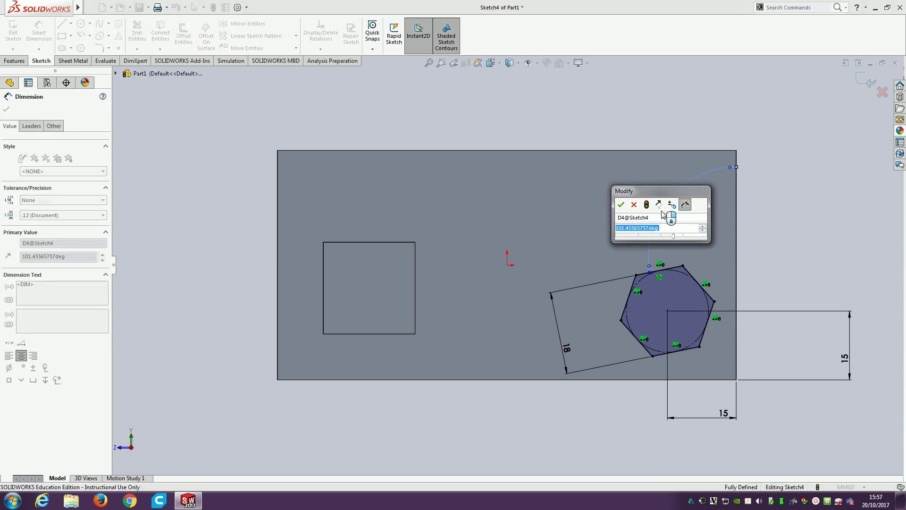
{"action": "type", "text": "90"}
{"action": "key", "text": "Return"}
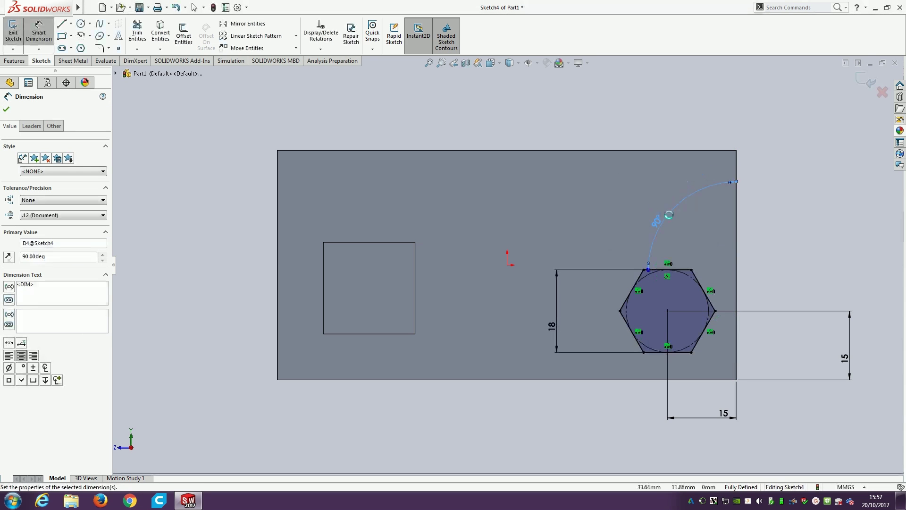
{"action": "left_click", "coordinate": [779, 249]}
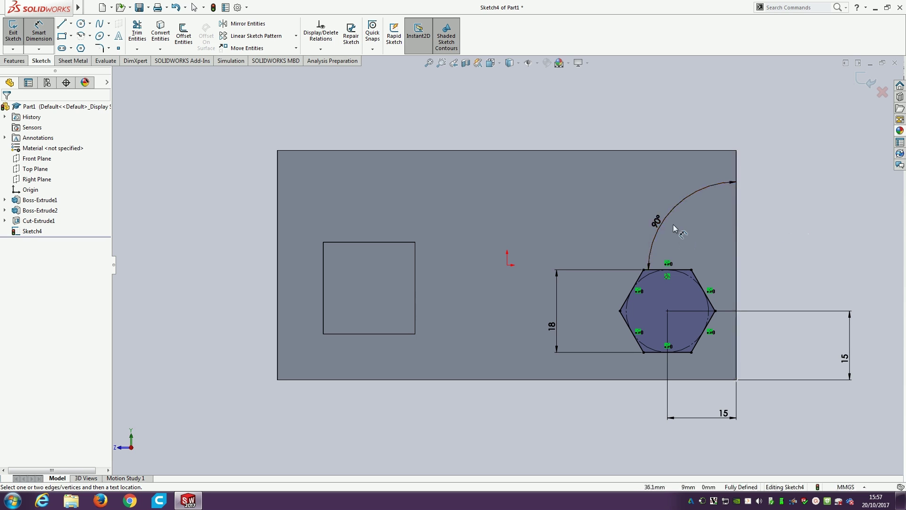
- Finish the sketch and cut the hexagon into the block as a blind pocket 10 mm deep
{"action": "left_click", "coordinate": [860, 83]}
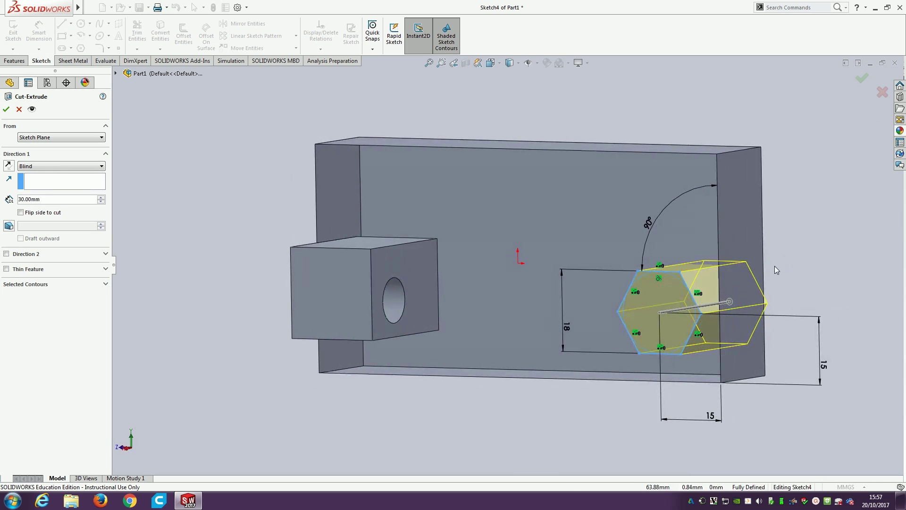
{"action": "middle_click_drag", "start_coordinate": [801, 261], "coordinate": [813, 280]}
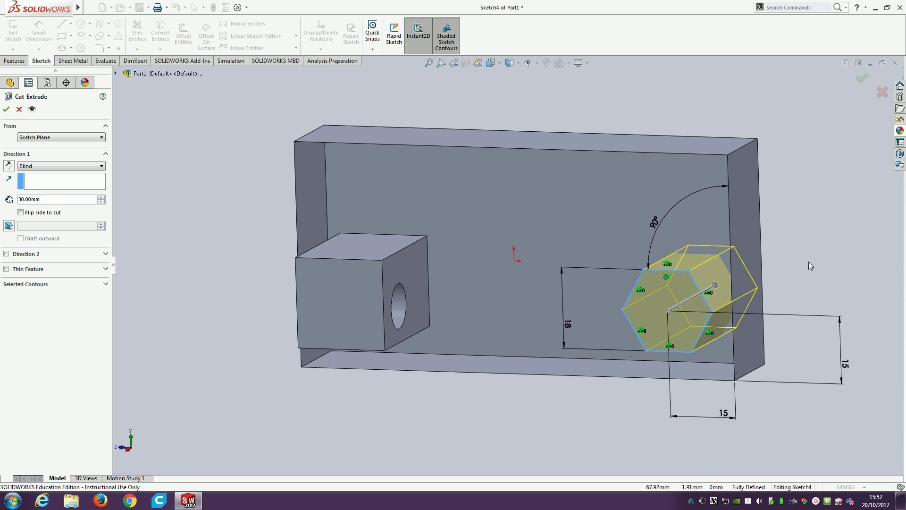
{"action": "middle_click_drag", "start_coordinate": [809, 261], "coordinate": [791, 277]}
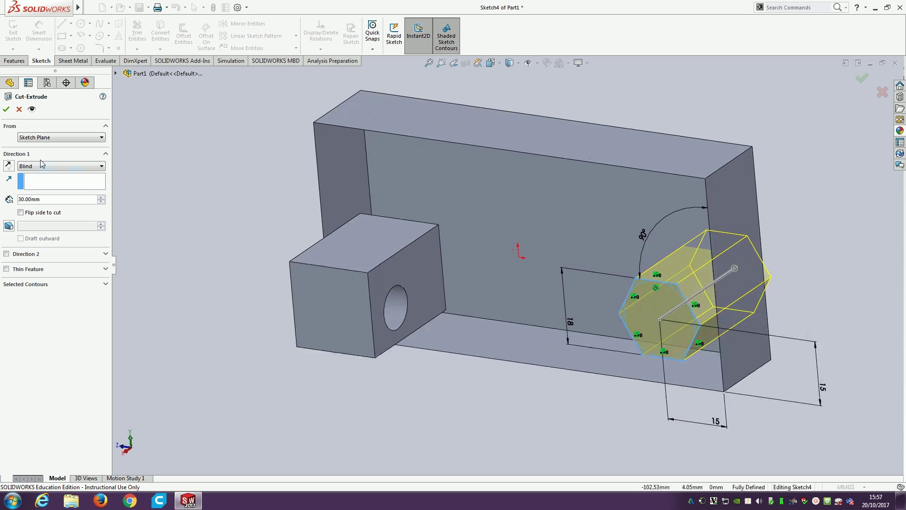
{"action": "double_click", "coordinate": [46, 200]}
{"action": "type", "text": "10"}
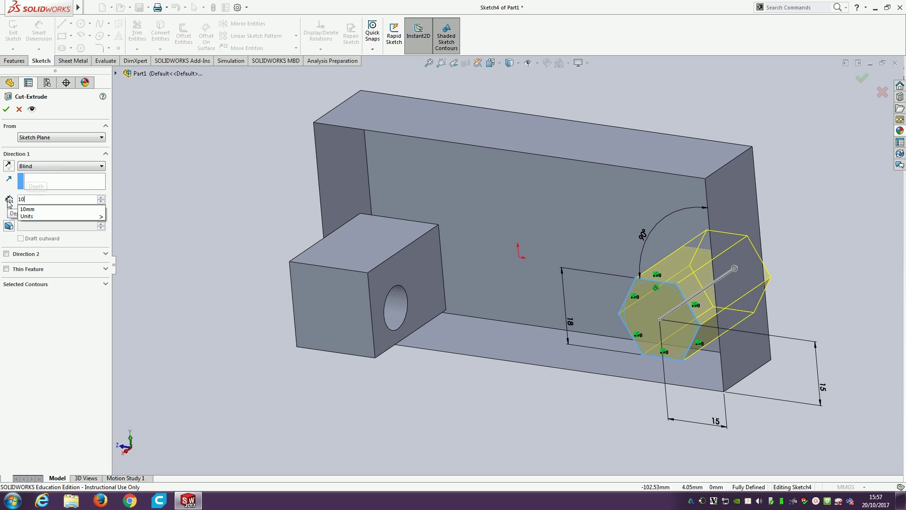
{"action": "key", "text": "Return"}
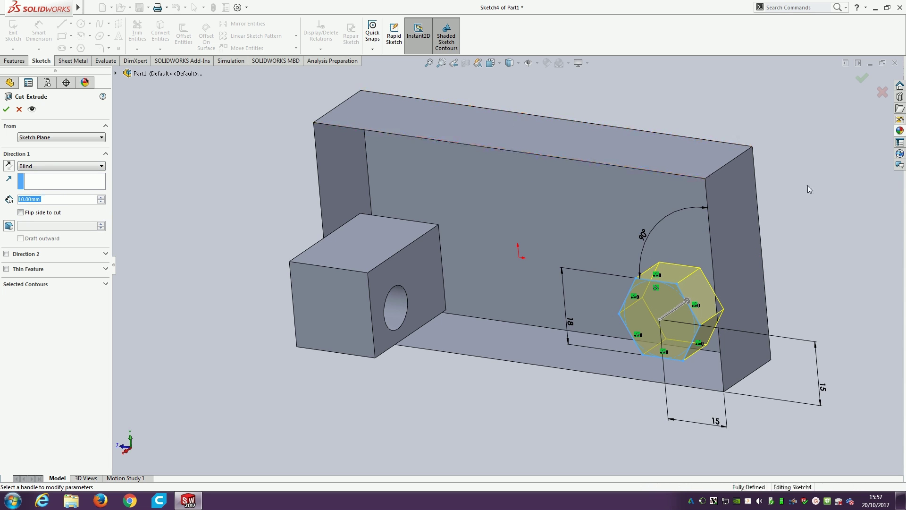
{"action": "middle_click_drag", "start_coordinate": [808, 185], "coordinate": [749, 190]}
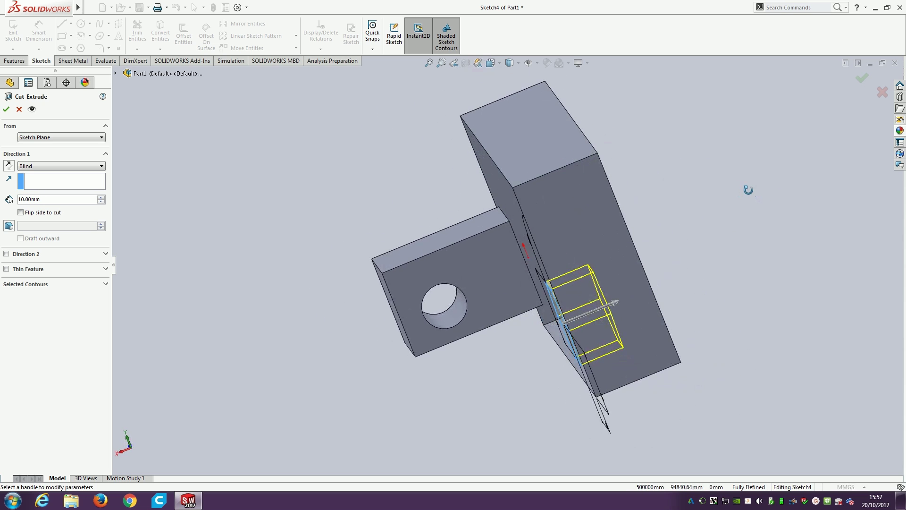
{"action": "left_click", "coordinate": [6, 109]}
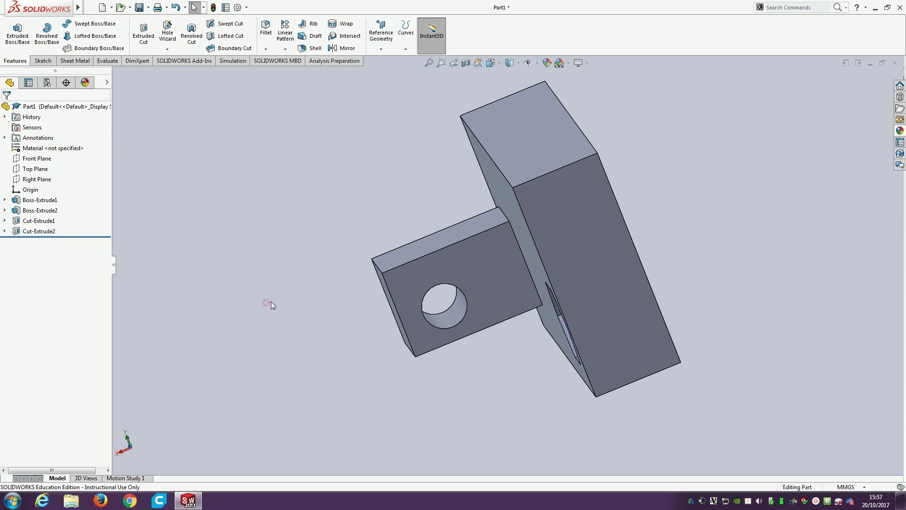
{"action": "middle_click_drag", "start_coordinate": [265, 304], "coordinate": [318, 242]}
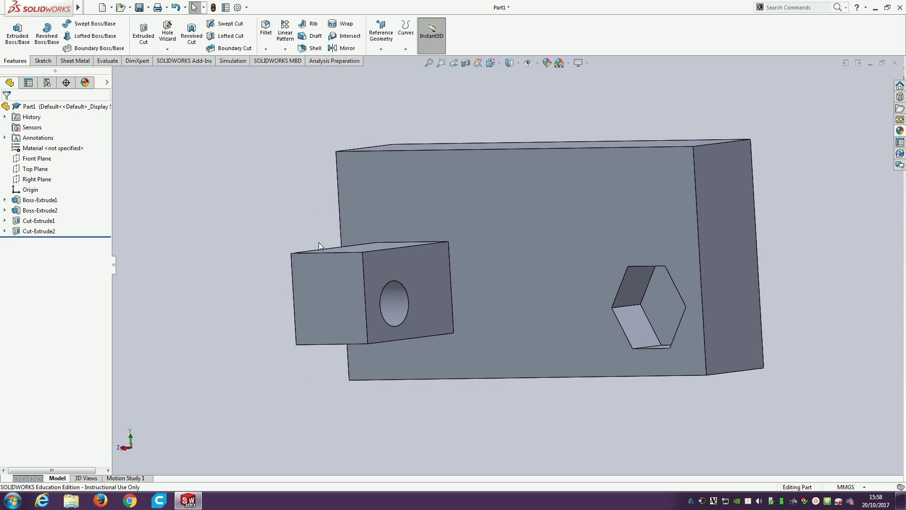